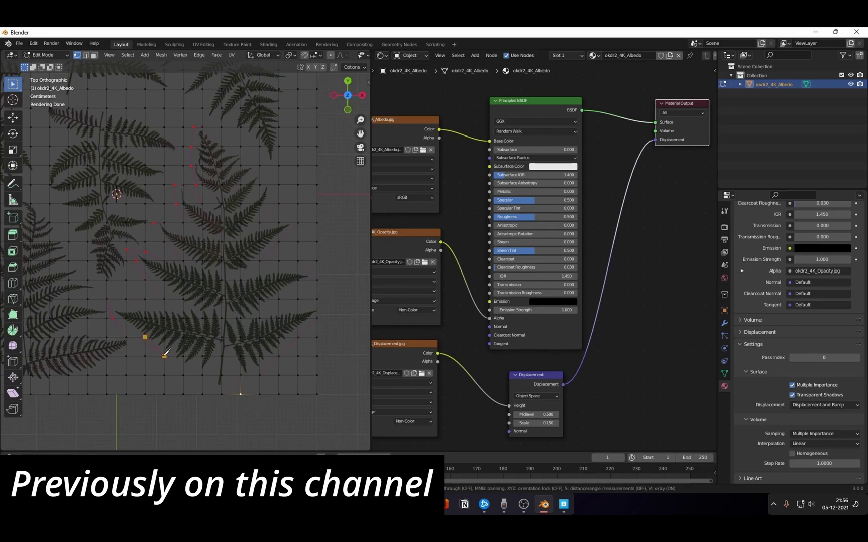
Finish the knife cut around the large fern leaf in the atlas plane's lower-right corner.
{"action": "key", "text": "a"}
{"action": "scroll", "coordinate": [234, 303], "scroll_direction": "down", "scroll_amount": 2}
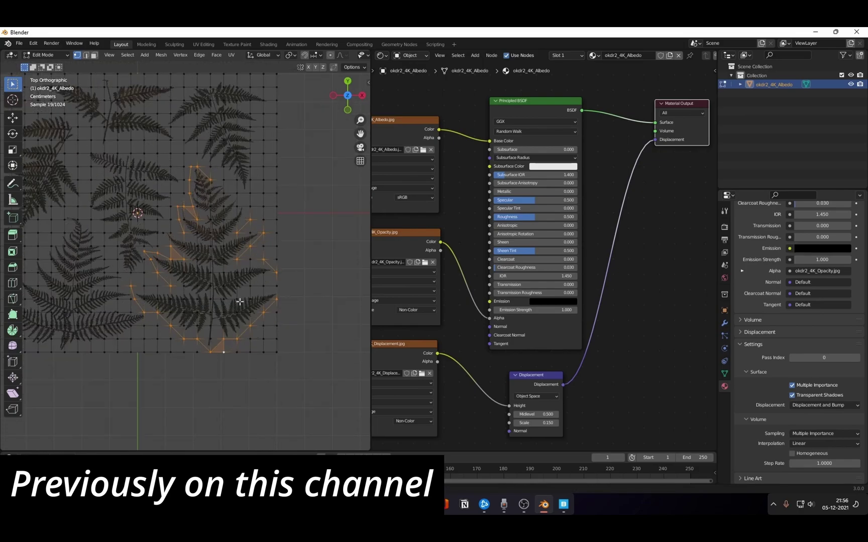
{"action": "scroll", "coordinate": [222, 305], "scroll_direction": "down", "scroll_amount": 2}
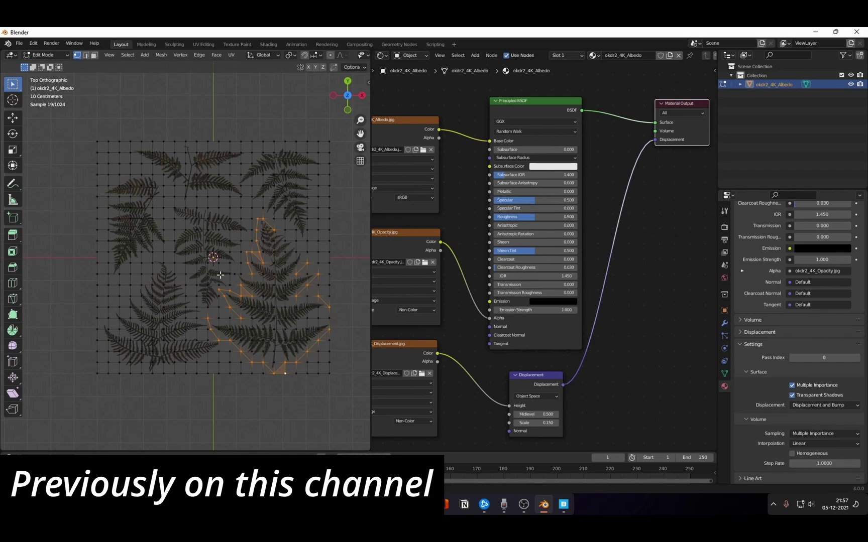
Circle-select the unneeded faces around the cut-out fern leaves in face select mode and delete them.
{"action": "key", "text": "3"}
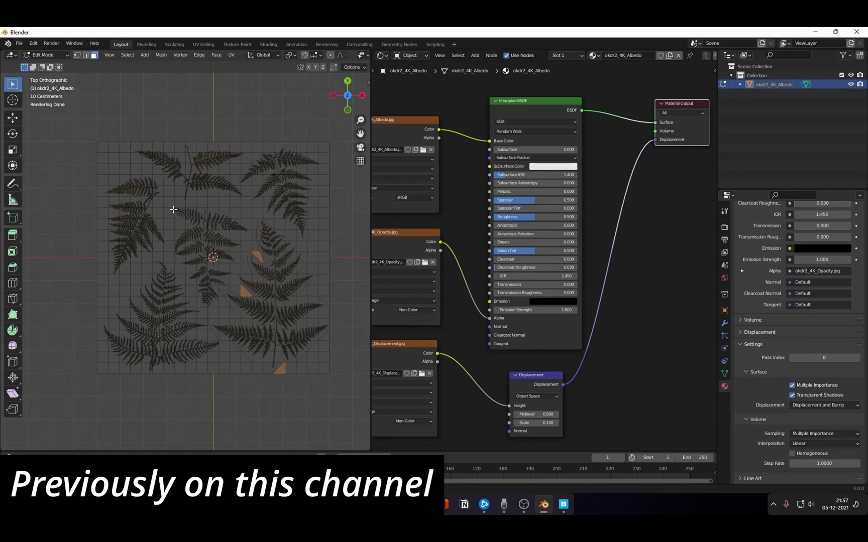
{"action": "left_click", "coordinate": [147, 203]}
{"action": "key", "text": "c"}
{"action": "scroll", "coordinate": [131, 176], "scroll_direction": "down", "scroll_amount": 10}
{"action": "mouse_move", "coordinate": [132, 175]}
{"action": "left_mouse_down"}
{"action": "mouse_move", "coordinate": [127, 244]}
{"action": "mouse_move", "coordinate": [185, 186]}
{"action": "mouse_move", "coordinate": [304, 196]}
{"action": "mouse_move", "coordinate": [338, 252]}
{"action": "left_mouse_up"}
{"action": "right_click", "coordinate": [337, 252]}
{"action": "scroll", "coordinate": [321, 251], "scroll_direction": "up", "scroll_amount": 2}
{"action": "middle_click_drag", "start_coordinate": [306, 250], "coordinate": [227, 250], "text": "shift"}
{"action": "key", "text": "c"}
{"action": "mouse_move", "coordinate": [146, 386]}
{"action": "left_mouse_down"}
{"action": "mouse_move", "coordinate": [165, 401]}
{"action": "mouse_move", "coordinate": [128, 361]}
{"action": "mouse_move", "coordinate": [137, 306]}
{"action": "mouse_move", "coordinate": [188, 227]}
{"action": "left_mouse_up"}
{"action": "mouse_move", "coordinate": [242, 422]}
{"action": "left_mouse_down"}
{"action": "mouse_move", "coordinate": [299, 393]}
{"action": "mouse_move", "coordinate": [295, 301]}
{"action": "left_mouse_up"}
{"action": "right_click", "coordinate": [294, 300]}
{"action": "key", "text": "x"}
{"action": "left_click", "coordinate": [253, 241]}
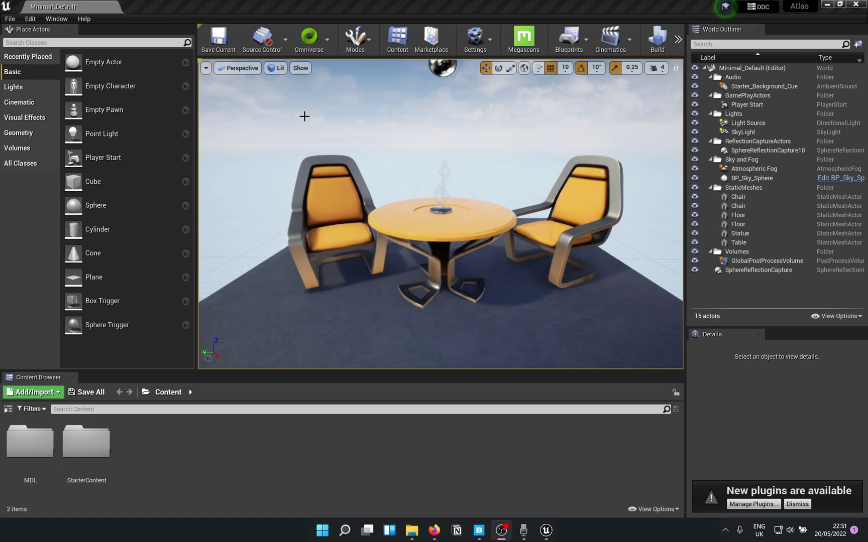
In Unreal Editor, enable the Modeling Tools Editor Mode plugin, accept the beta notice and restart the editor, leaving the plugin manager closed.
{"action": "left_click", "coordinate": [30, 18]}
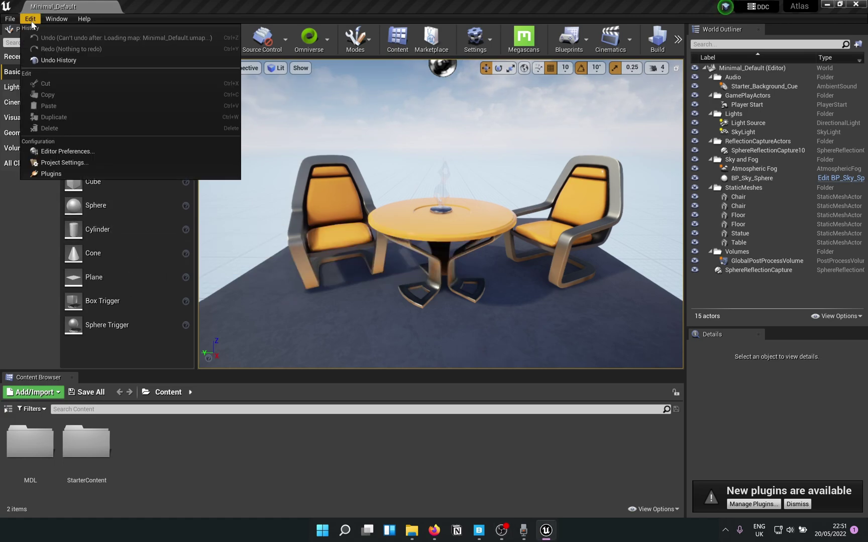
{"action": "left_click", "coordinate": [106, 172]}
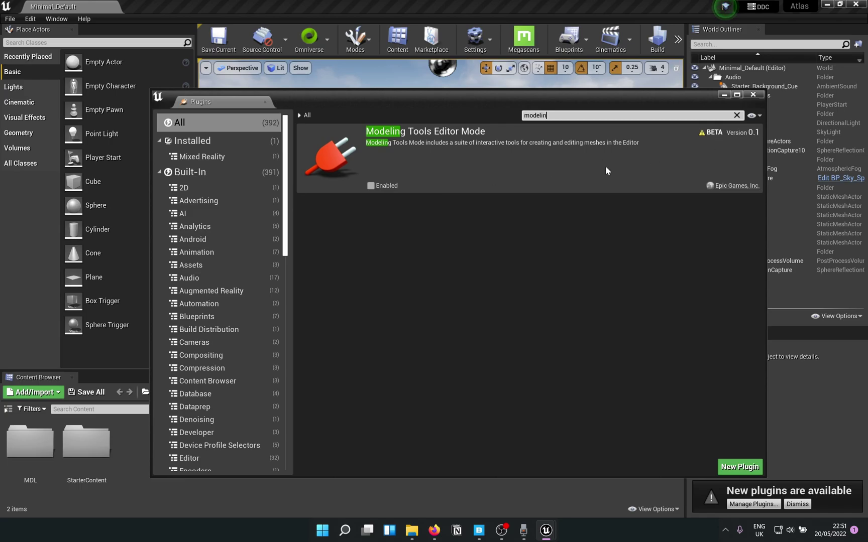
{"action": "left_click", "coordinate": [386, 186]}
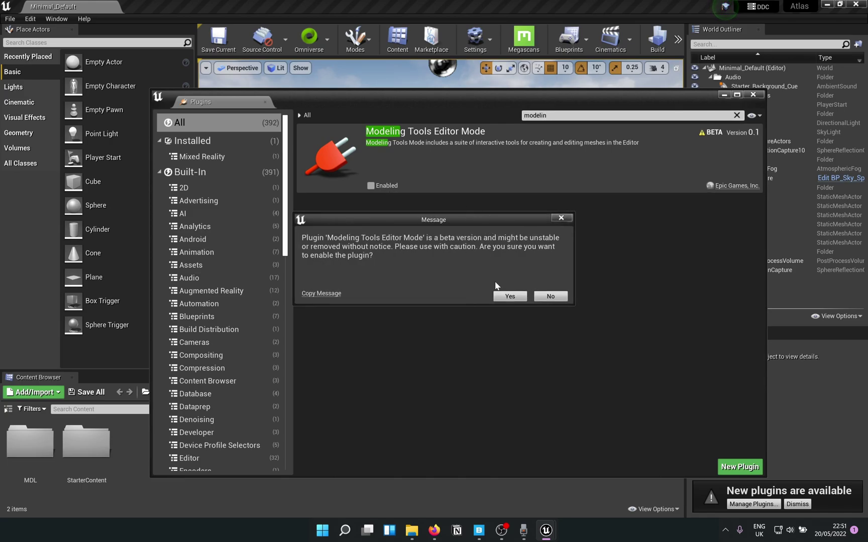
{"action": "left_click", "coordinate": [504, 299]}
{"action": "left_click", "coordinate": [733, 447]}
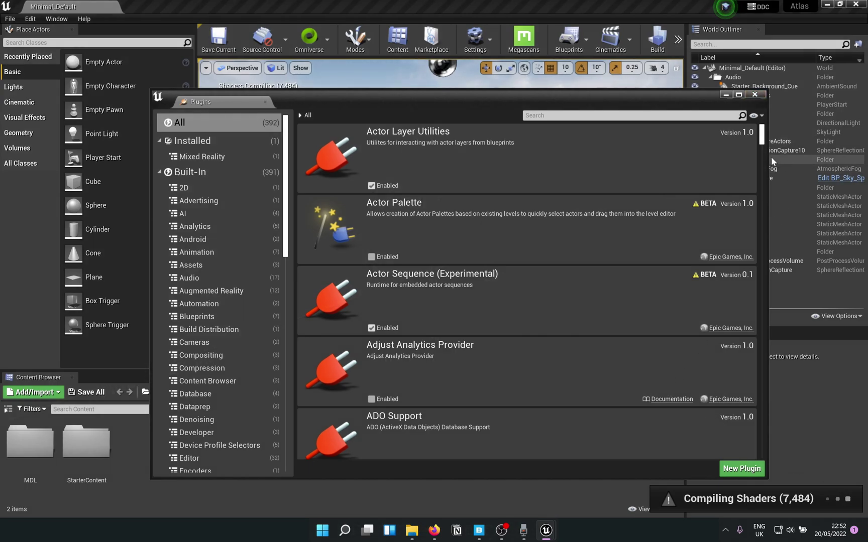
{"action": "left_click", "coordinate": [754, 95]}
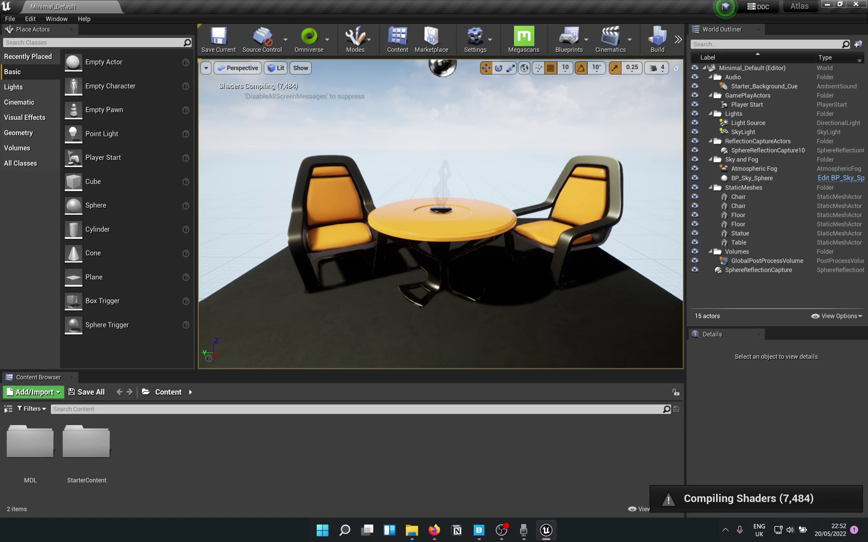
Create a new level from the Default template.
{"action": "left_click", "coordinate": [10, 18]}
{"action": "left_click", "coordinate": [35, 35]}
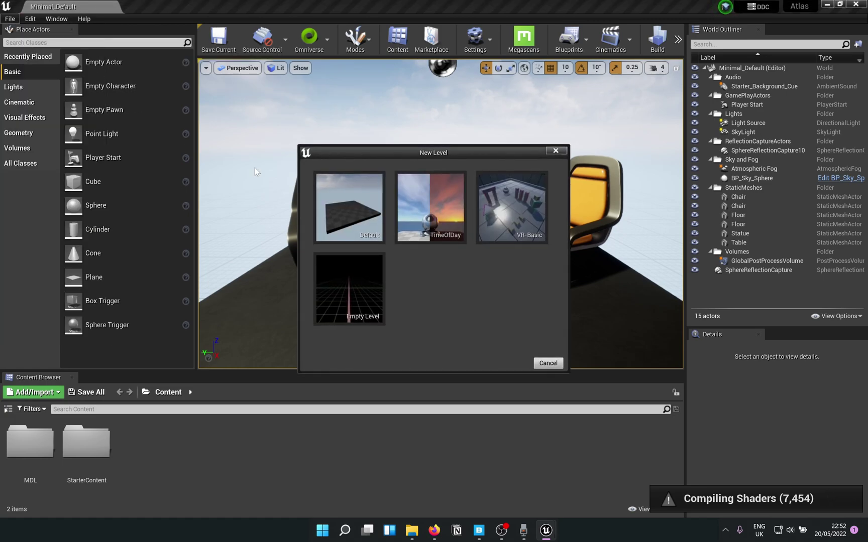
{"action": "left_click", "coordinate": [337, 205]}
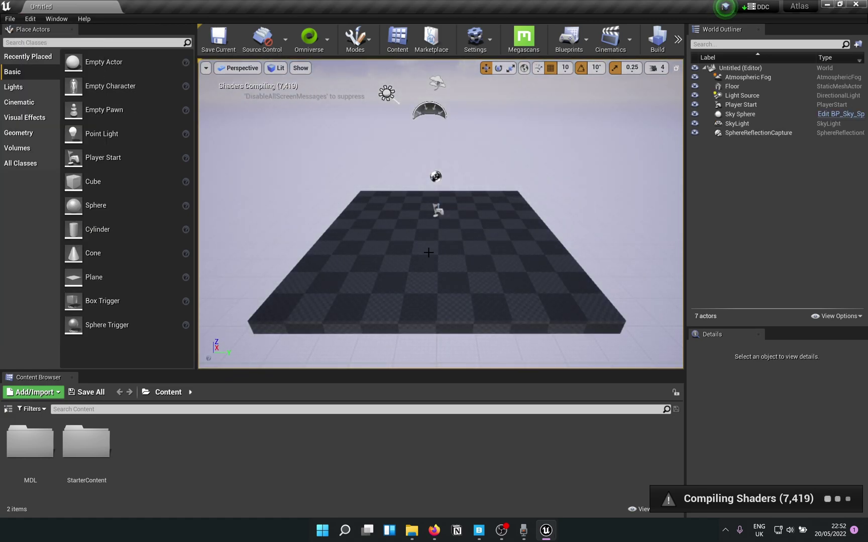
Place a plane above the floor at about -50, -40, 200 and delete the Player Start.
{"action": "left_click_drag", "start_coordinate": [120, 272], "coordinate": [430, 175]}
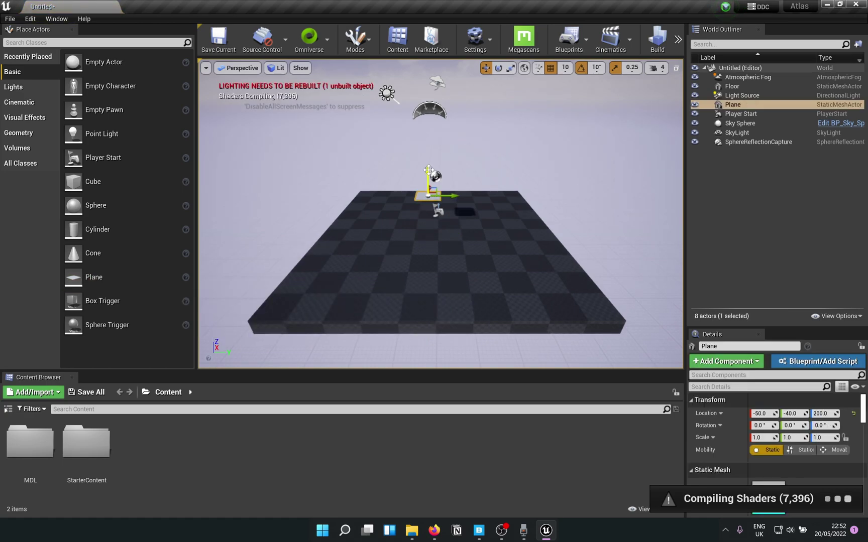
{"action": "left_click", "coordinate": [438, 212]}
{"action": "key", "text": "Delete"}
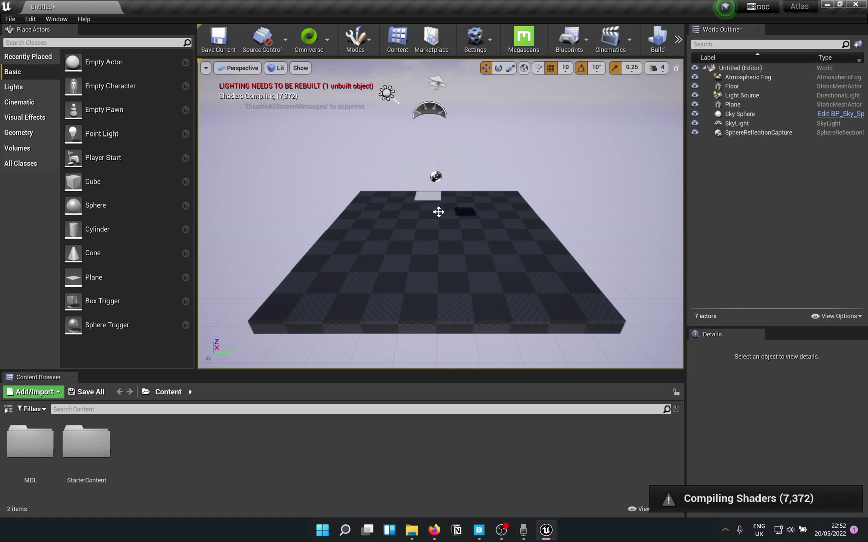
Rotate the plane 90° about the Y axis so it stands upright.
{"action": "left_click", "coordinate": [431, 197]}
{"action": "key", "text": "e"}
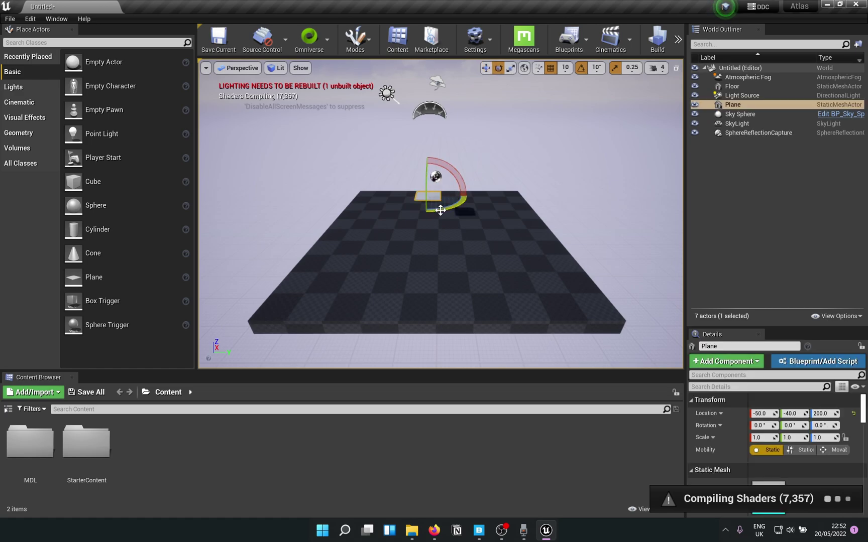
{"action": "left_click_drag", "start_coordinate": [425, 179], "coordinate": [454, 165]}
Set the viewport camera speed to 2 and bring the upright plane into view close up and face-on.
{"action": "key", "text": "w"}
{"action": "right_click_drag", "start_coordinate": [474, 162], "coordinate": [518, 166]}
{"action": "left_click", "coordinate": [658, 68]}
{"action": "left_click", "coordinate": [663, 92]}
{"action": "key", "text": "w"}
{"action": "key", "text": "a"}
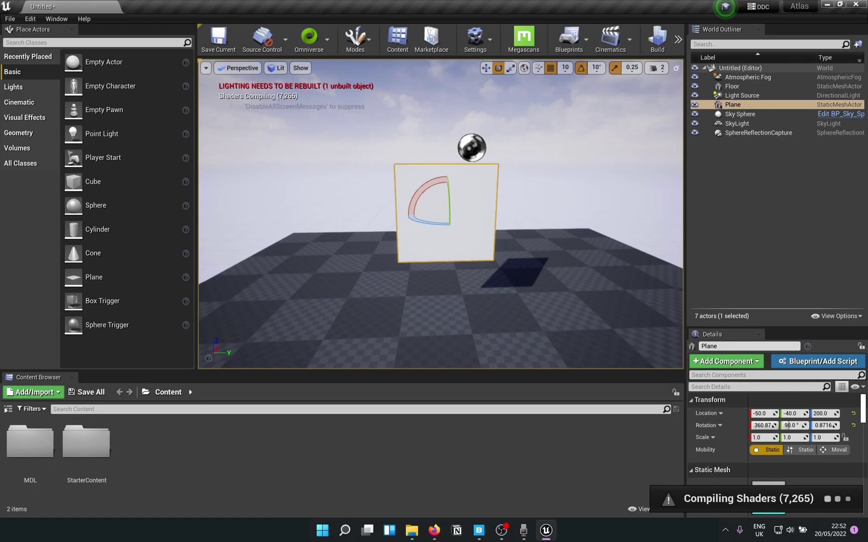
{"action": "scroll", "coordinate": [470, 182], "scroll_direction": "up", "scroll_amount": 5}
{"action": "key", "text": "w"}
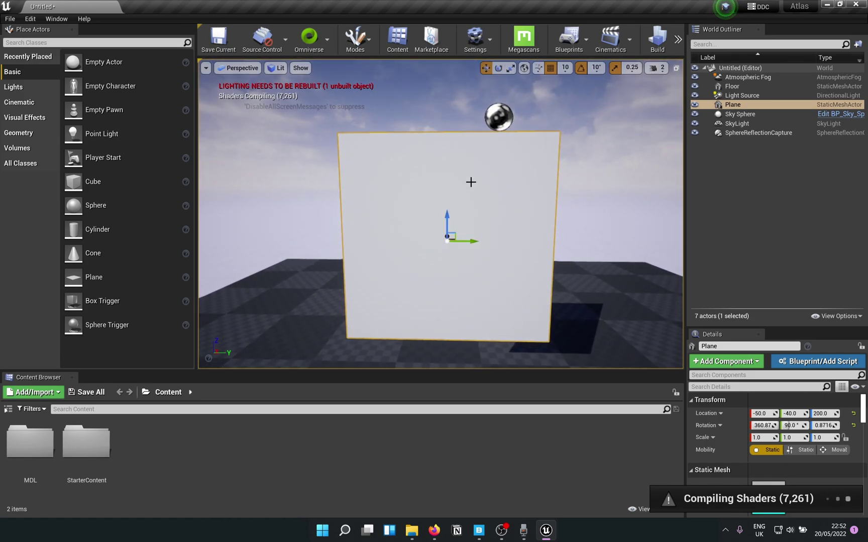
{"action": "key", "text": "q"}
{"action": "mouse_move", "coordinate": [490, 191]}
{"action": "right_mouse_down"}
{"action": "mouse_move", "coordinate": [496, 179]}
{"action": "mouse_move", "coordinate": [481, 224]}
{"action": "mouse_move", "coordinate": [495, 210]}
{"action": "mouse_move", "coordinate": [485, 210]}
{"action": "right_mouse_up"}
{"action": "key", "text": "w"}
{"action": "key", "text": "s"}
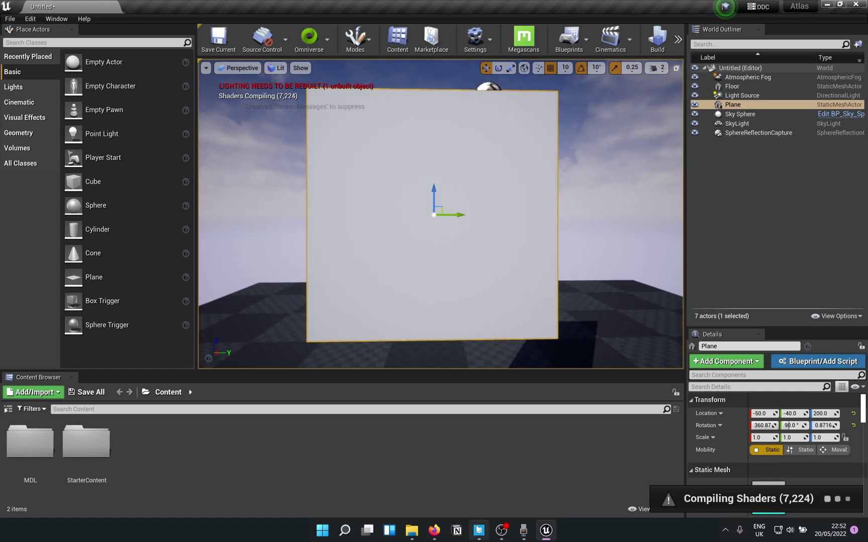
Switch to Quixel Bridge and export the downloaded Sword Fern atlas at 2K resolution to the Unreal project.
{"action": "left_click", "coordinate": [479, 531]}
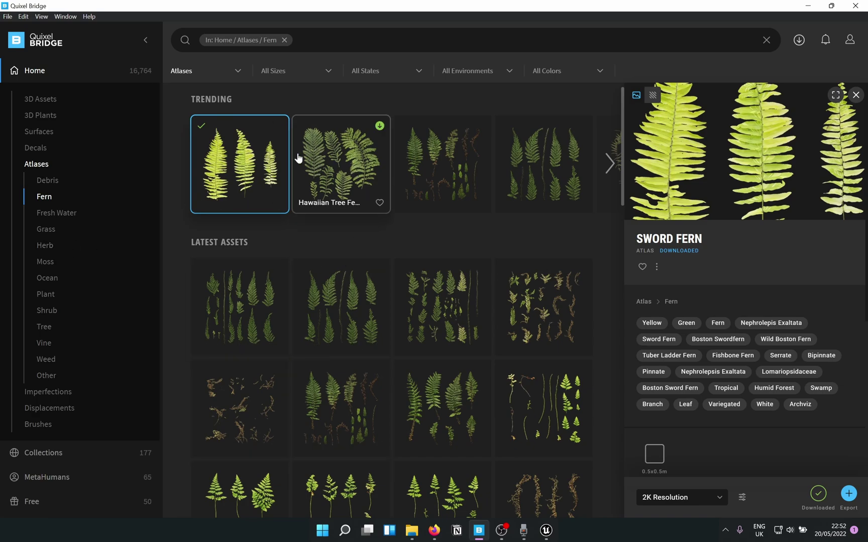
{"action": "left_click", "coordinate": [849, 494]}
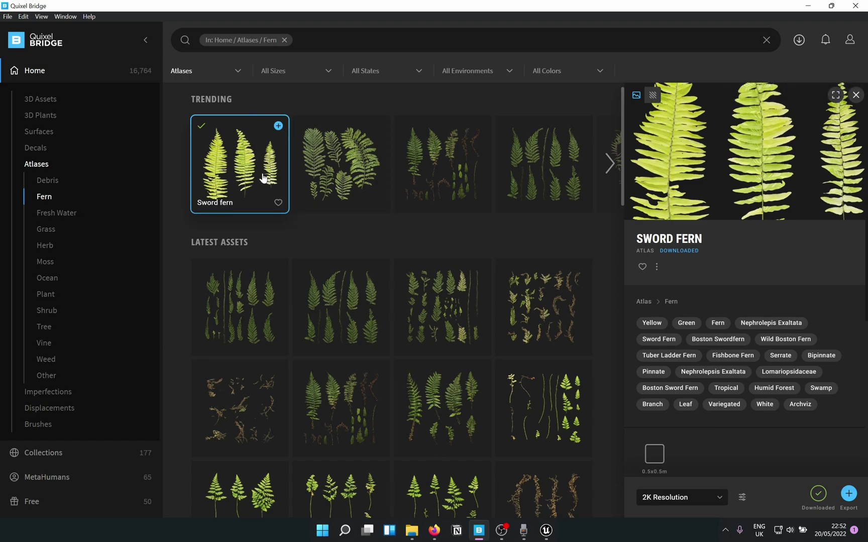
{"action": "left_click", "coordinate": [806, 5]}
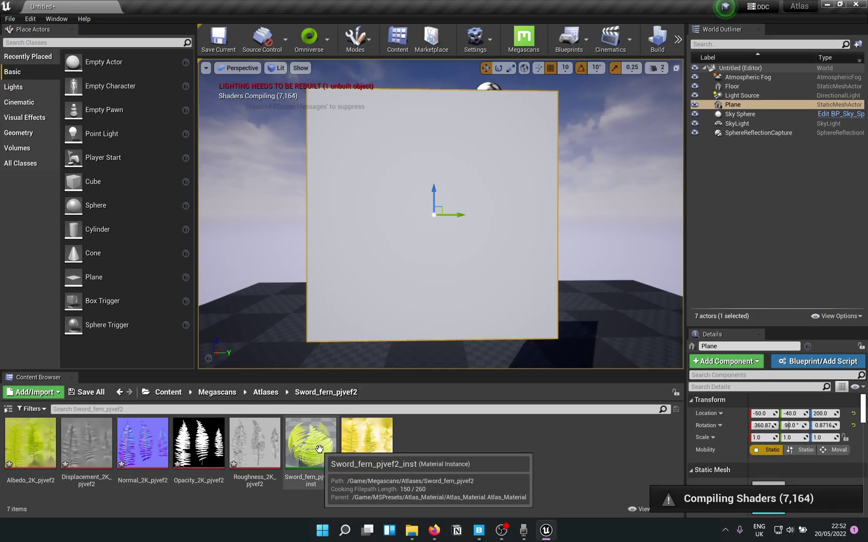
Apply the Sword_fern_pjvef2_inst material to the plane and rotate the plane 90° so the fern leaves stand vertically.
{"action": "left_click_drag", "start_coordinate": [320, 447], "coordinate": [467, 308]}
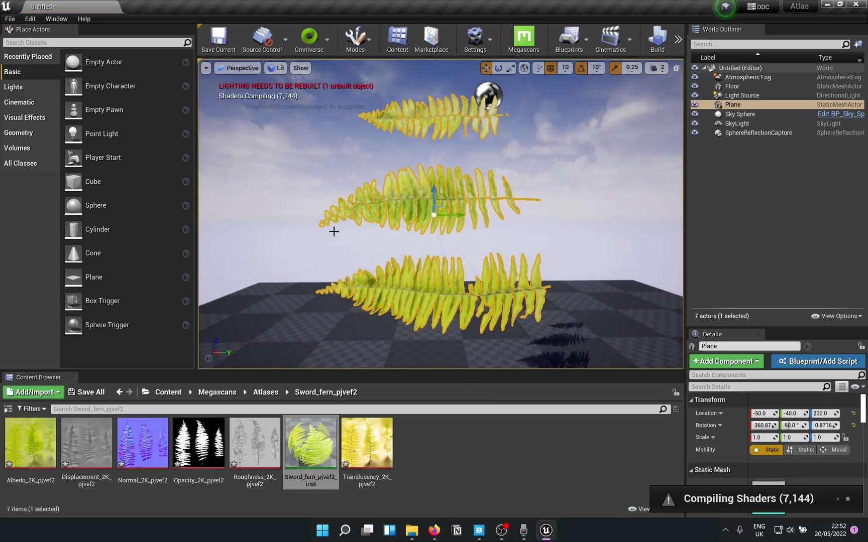
{"action": "key", "text": "e"}
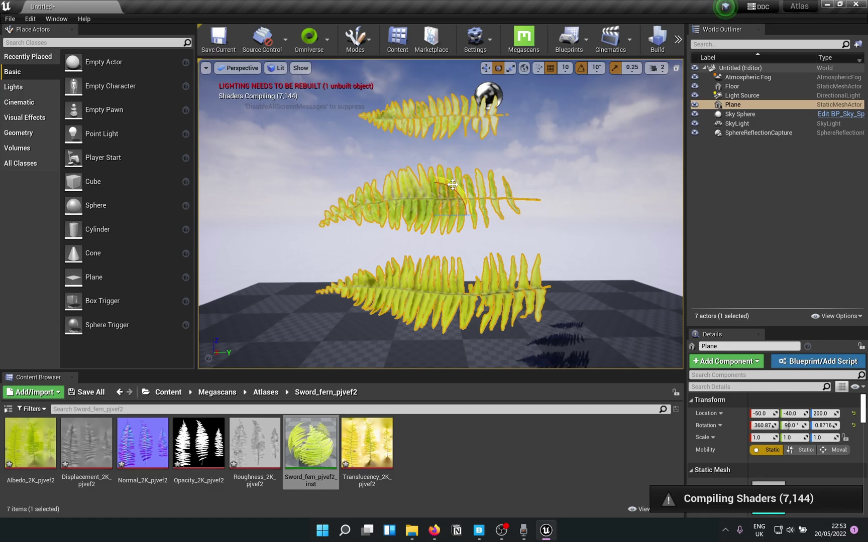
{"action": "left_click_drag", "start_coordinate": [467, 201], "coordinate": [467, 176]}
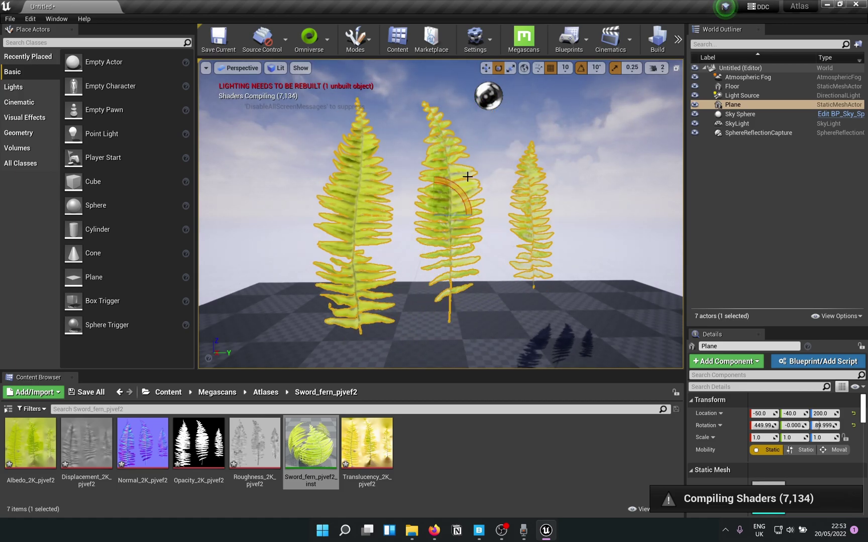
{"action": "key", "text": "w"}
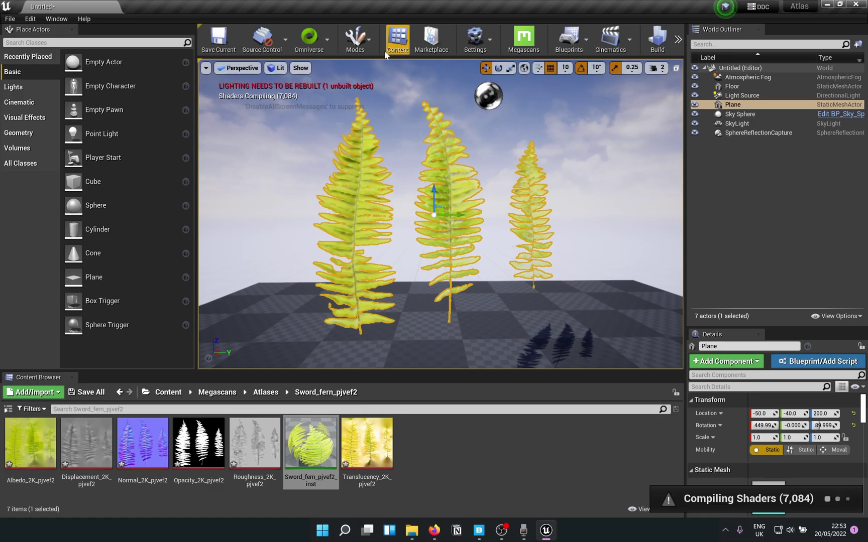
Switch the editor to Modeling mode with the fern plane selected.
{"action": "left_click", "coordinate": [355, 39]}
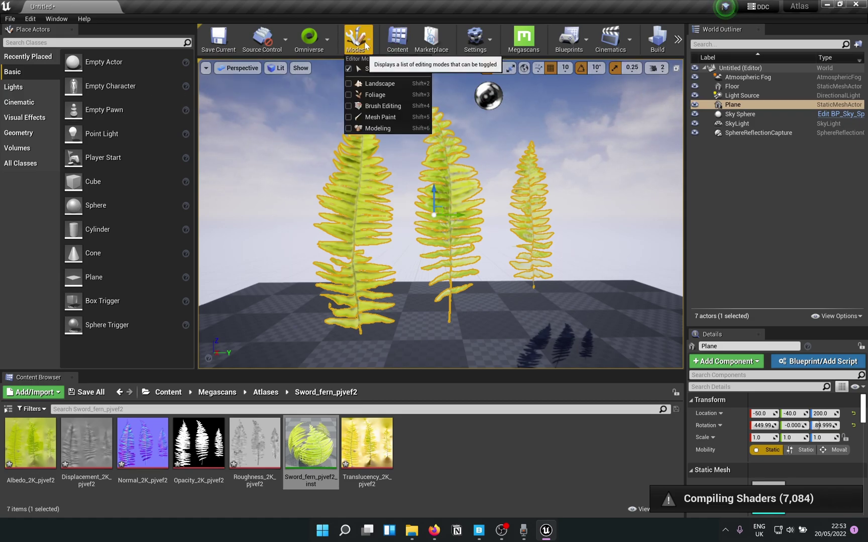
{"action": "left_click", "coordinate": [377, 128]}
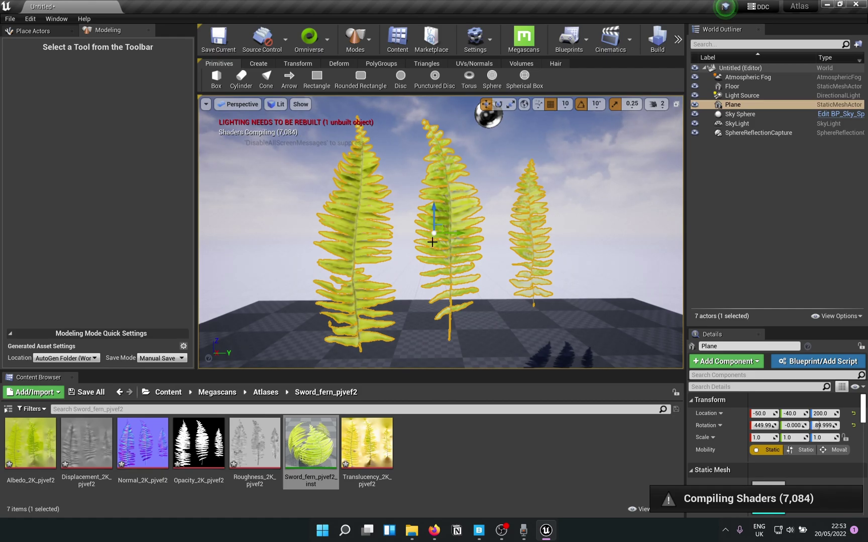
{"action": "left_click", "coordinate": [298, 63]}
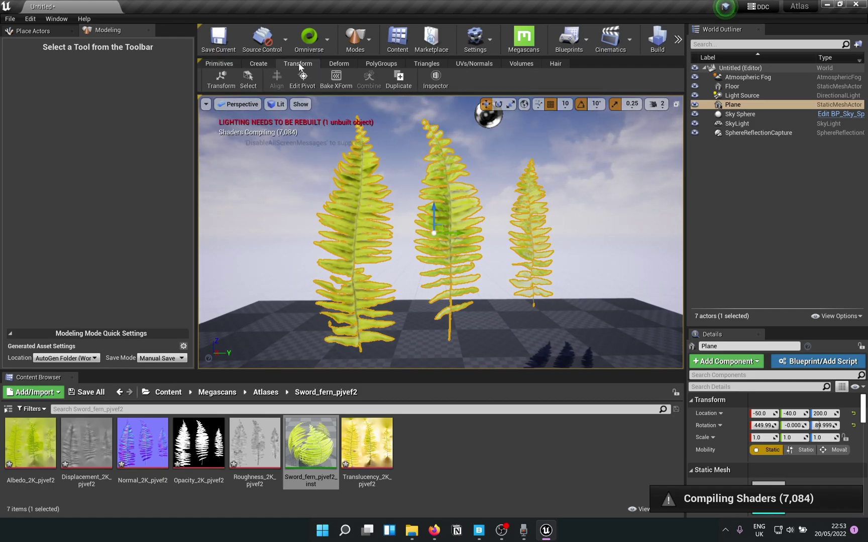
{"action": "left_click", "coordinate": [248, 78]}
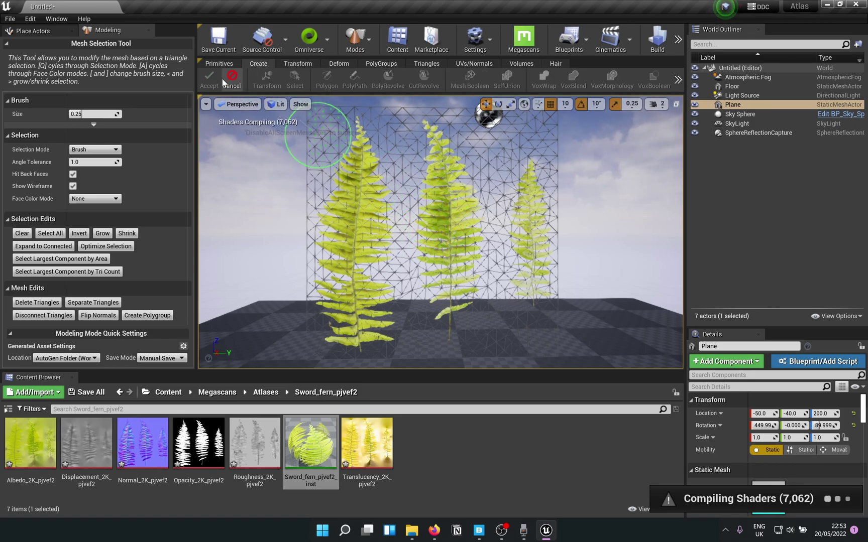
{"action": "left_click", "coordinate": [224, 85]}
Remesh the fern plane with a target triangle count of 2000 and accept the result.
{"action": "left_click", "coordinate": [429, 63]}
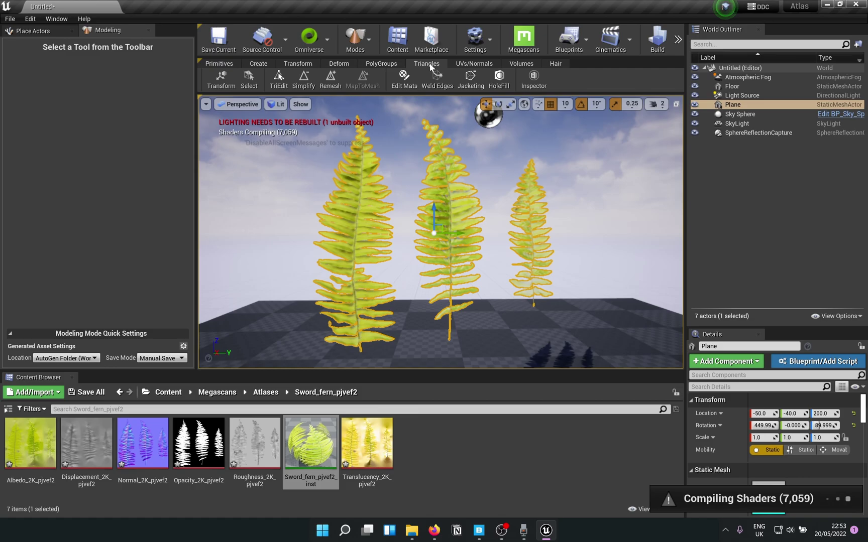
{"action": "left_click", "coordinate": [337, 78]}
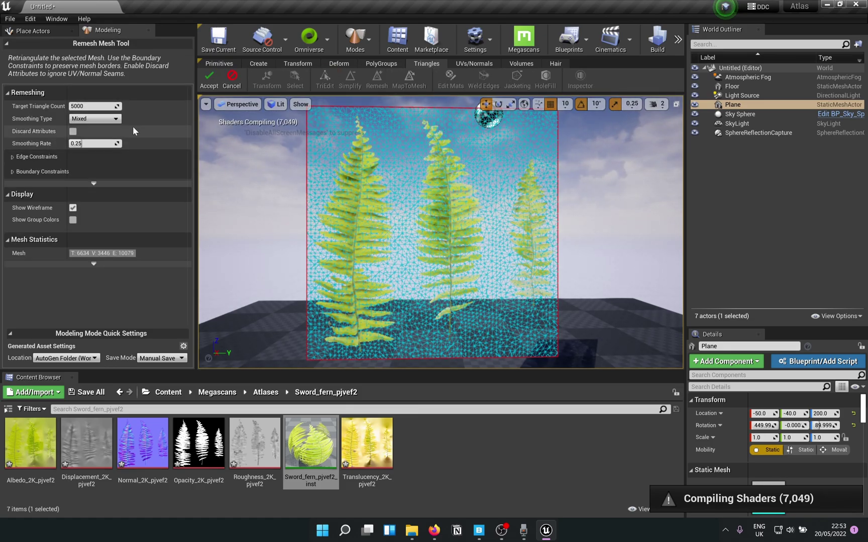
{"action": "left_click", "coordinate": [103, 106]}
{"action": "type", "text": "200"}
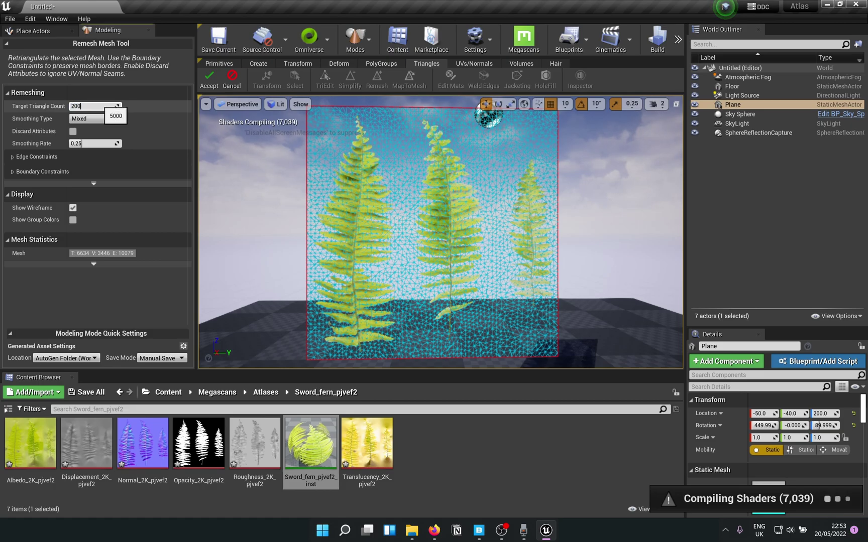
{"action": "type", "text": "0"}
{"action": "key", "text": "Return"}
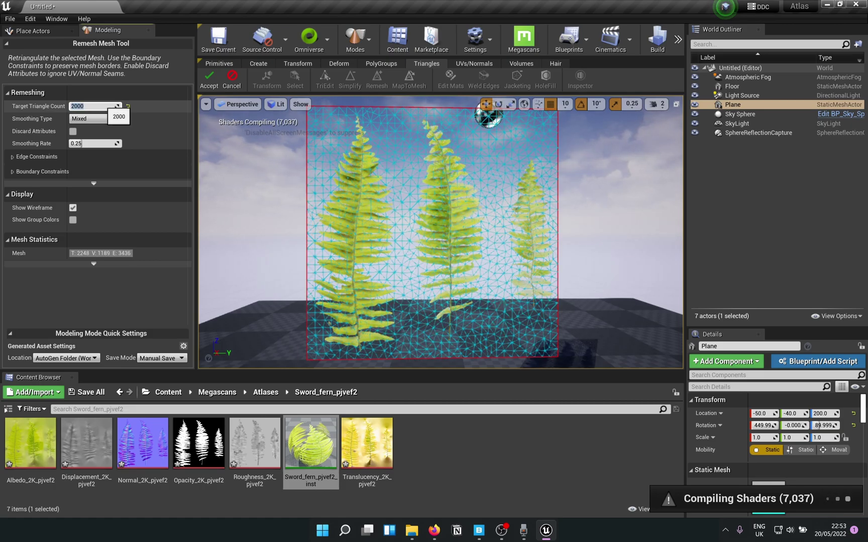
{"action": "left_click", "coordinate": [209, 81]}
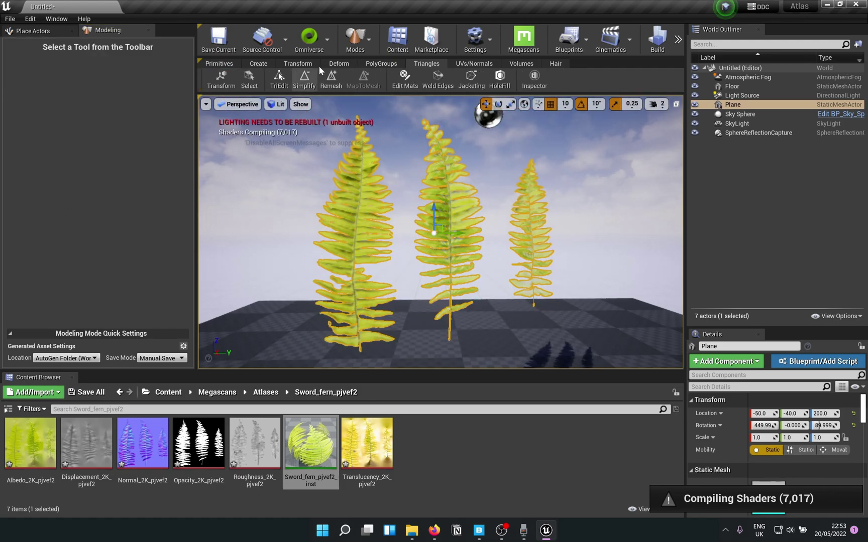
Start the Mesh Selection tool on the remeshed plane and set its brush size to 0.15.
{"action": "left_click", "coordinate": [285, 64]}
{"action": "left_click", "coordinate": [249, 80]}
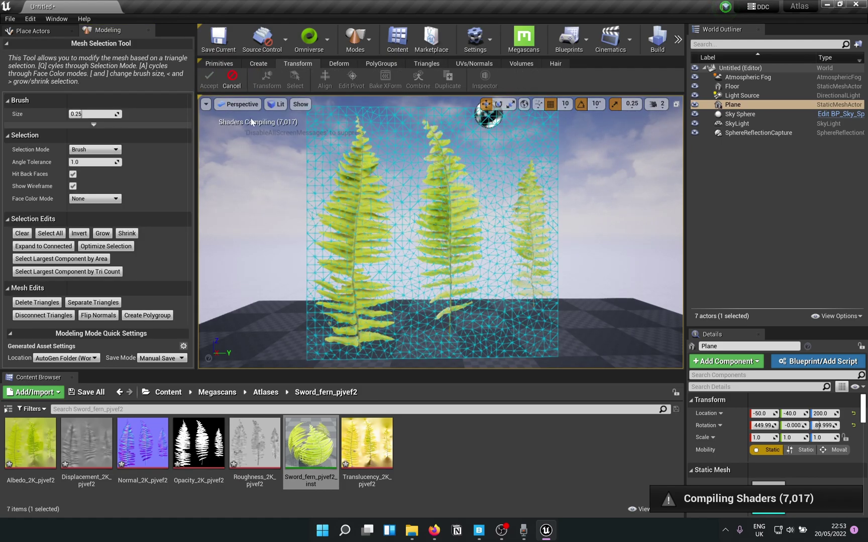
{"action": "left_click", "coordinate": [86, 114]}
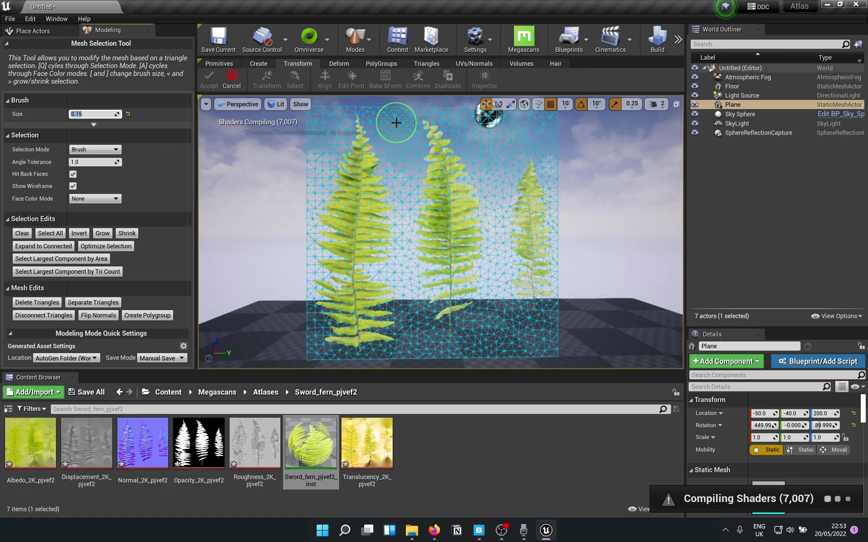
Reduce the brush size to about 0.074 and select the background triangles around the left fern's upper half and toward the middle fern.
{"action": "mouse_move", "coordinate": [291, 126]}
{"action": "left_mouse_down"}
{"action": "mouse_move", "coordinate": [291, 146]}
{"action": "mouse_move", "coordinate": [291, 127]}
{"action": "left_mouse_up"}
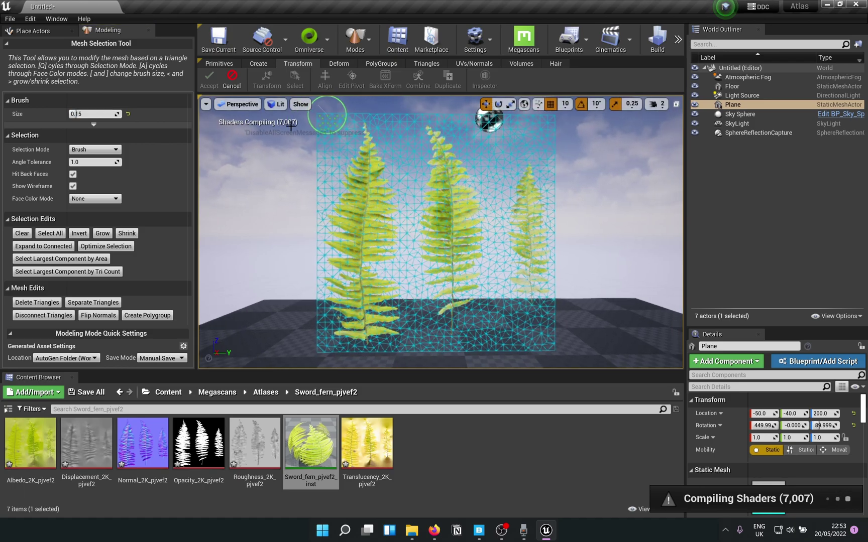
{"action": "left_click_drag", "start_coordinate": [91, 114], "coordinate": [73, 114]}
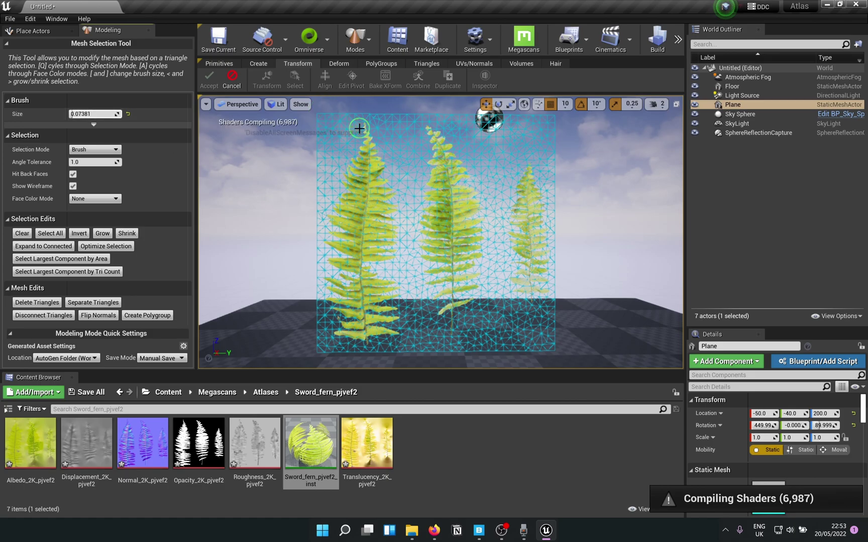
{"action": "mouse_move", "coordinate": [326, 124]}
{"action": "left_mouse_down"}
{"action": "mouse_move", "coordinate": [324, 166]}
{"action": "mouse_move", "coordinate": [331, 142]}
{"action": "mouse_move", "coordinate": [314, 220]}
{"action": "left_mouse_up"}
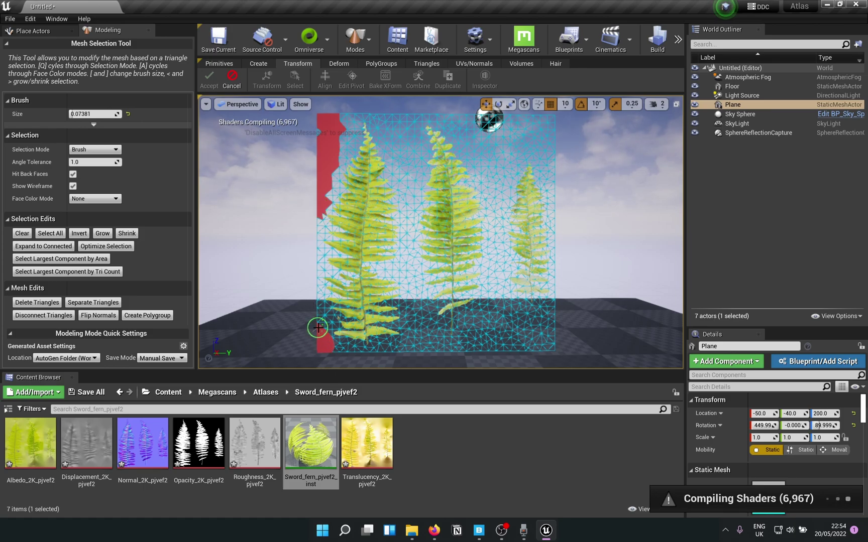
{"action": "left_click_drag", "start_coordinate": [317, 324], "coordinate": [332, 353]}
{"action": "mouse_move", "coordinate": [332, 354]}
{"action": "right_mouse_down"}
{"action": "mouse_move", "coordinate": [385, 310]}
{"action": "mouse_move", "coordinate": [418, 322]}
{"action": "mouse_move", "coordinate": [406, 334]}
{"action": "mouse_move", "coordinate": [411, 345]}
{"action": "mouse_move", "coordinate": [329, 314]}
{"action": "mouse_move", "coordinate": [318, 298]}
{"action": "right_mouse_up"}
{"action": "key", "text": "w"}
{"action": "key", "text": "e"}
{"action": "key", "text": "w"}
{"action": "mouse_move", "coordinate": [265, 226]}
{"action": "left_mouse_down"}
{"action": "mouse_move", "coordinate": [291, 229]}
{"action": "mouse_move", "coordinate": [302, 204]}
{"action": "mouse_move", "coordinate": [310, 200]}
{"action": "mouse_move", "coordinate": [310, 209]}
{"action": "mouse_move", "coordinate": [343, 184]}
{"action": "mouse_move", "coordinate": [406, 215]}
{"action": "mouse_move", "coordinate": [365, 192]}
{"action": "mouse_move", "coordinate": [425, 254]}
{"action": "mouse_move", "coordinate": [420, 265]}
{"action": "mouse_move", "coordinate": [440, 299]}
{"action": "mouse_move", "coordinate": [443, 215]}
{"action": "mouse_move", "coordinate": [444, 223]}
{"action": "mouse_move", "coordinate": [481, 179]}
{"action": "mouse_move", "coordinate": [548, 205]}
{"action": "mouse_move", "coordinate": [505, 182]}
{"action": "mouse_move", "coordinate": [523, 194]}
{"action": "mouse_move", "coordinate": [485, 186]}
{"action": "left_mouse_up"}
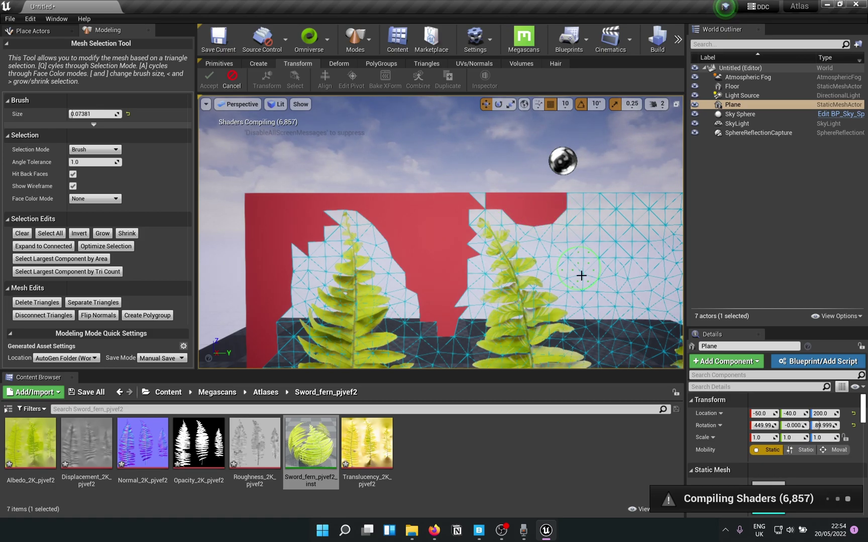
Select the background above and between the middle and right ferns, leaving the triangles around the right fern's tip deselected.
{"action": "mouse_move", "coordinate": [581, 275]}
{"action": "right_mouse_down"}
{"action": "mouse_move", "coordinate": [502, 266]}
{"action": "mouse_move", "coordinate": [527, 276]}
{"action": "mouse_move", "coordinate": [527, 267]}
{"action": "mouse_move", "coordinate": [557, 264]}
{"action": "right_mouse_up"}
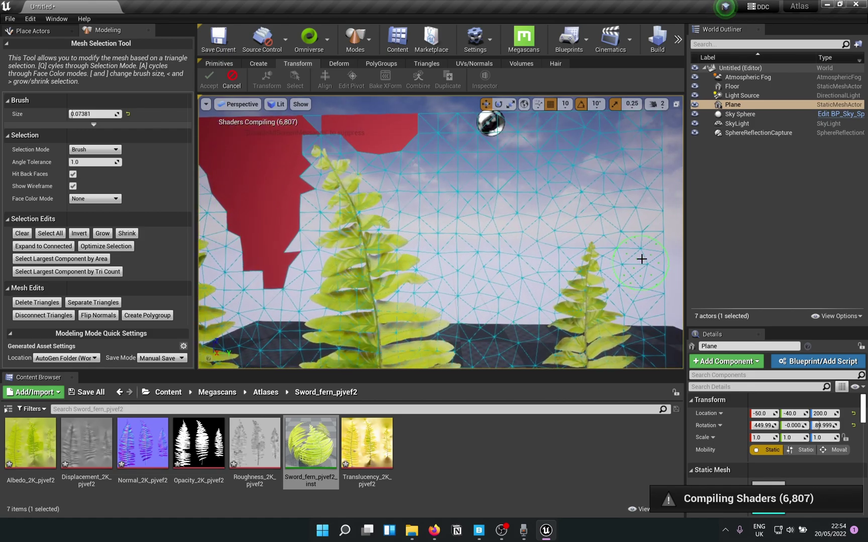
{"action": "mouse_move", "coordinate": [467, 259]}
{"action": "left_mouse_down"}
{"action": "mouse_move", "coordinate": [401, 149]}
{"action": "mouse_move", "coordinate": [330, 124]}
{"action": "mouse_move", "coordinate": [395, 126]}
{"action": "mouse_move", "coordinate": [509, 260]}
{"action": "mouse_move", "coordinate": [500, 292]}
{"action": "mouse_move", "coordinate": [483, 209]}
{"action": "mouse_move", "coordinate": [578, 232]}
{"action": "mouse_move", "coordinate": [647, 232]}
{"action": "mouse_move", "coordinate": [597, 190]}
{"action": "left_mouse_up"}
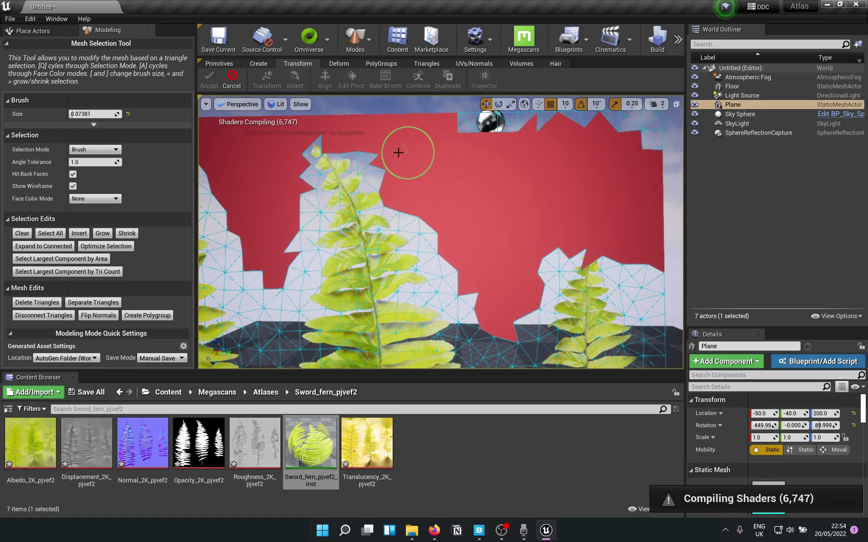
{"action": "left_click_drag", "start_coordinate": [398, 152], "coordinate": [645, 132]}
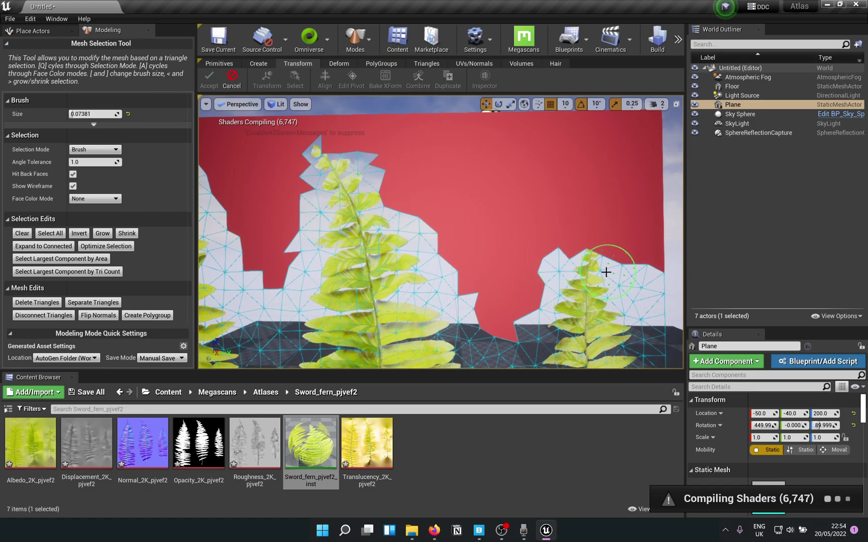
{"action": "left_click_drag", "start_coordinate": [592, 266], "coordinate": [597, 286], "text": "ctrl"}
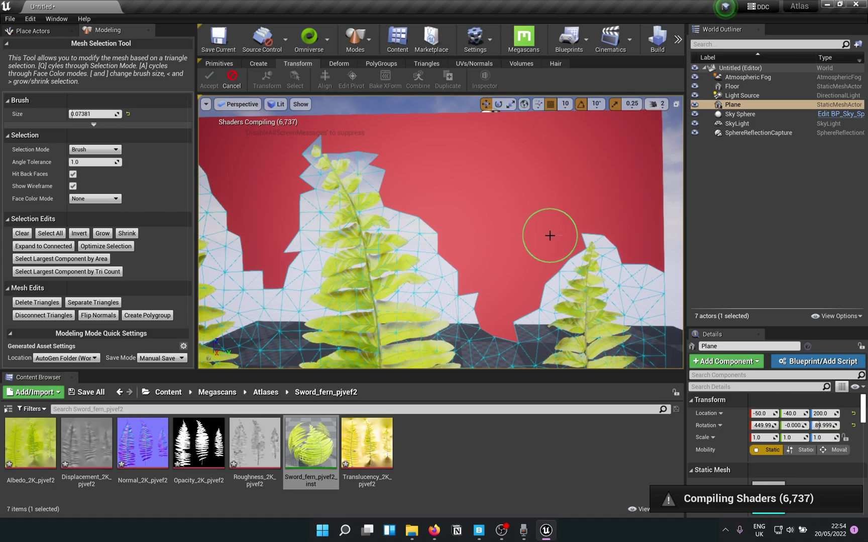
Extend the triangle selection down the plane's outer edge beside the right fern's upper half.
{"action": "scroll", "coordinate": [620, 236], "scroll_direction": "up", "scroll_amount": 3}
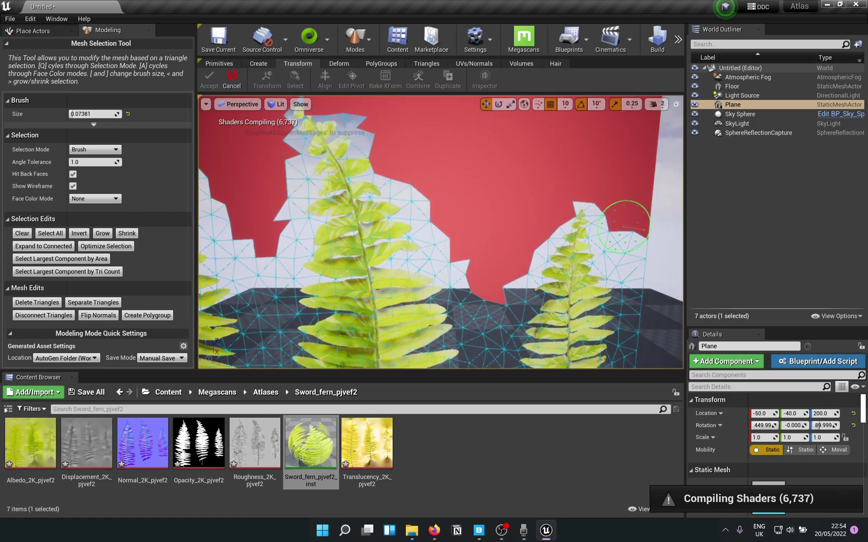
{"action": "mouse_move", "coordinate": [624, 227]}
{"action": "right_mouse_down"}
{"action": "mouse_move", "coordinate": [613, 305]}
{"action": "mouse_move", "coordinate": [630, 238]}
{"action": "mouse_move", "coordinate": [604, 149]}
{"action": "mouse_move", "coordinate": [538, 146]}
{"action": "right_mouse_up"}
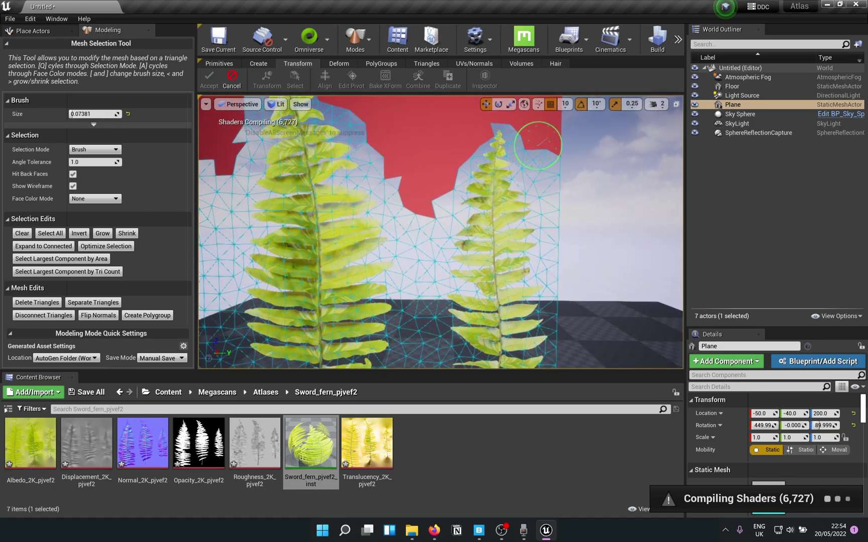
{"action": "middle_click_drag", "start_coordinate": [648, 312], "coordinate": [647, 260]}
{"action": "left_click_drag", "start_coordinate": [553, 208], "coordinate": [550, 218]}
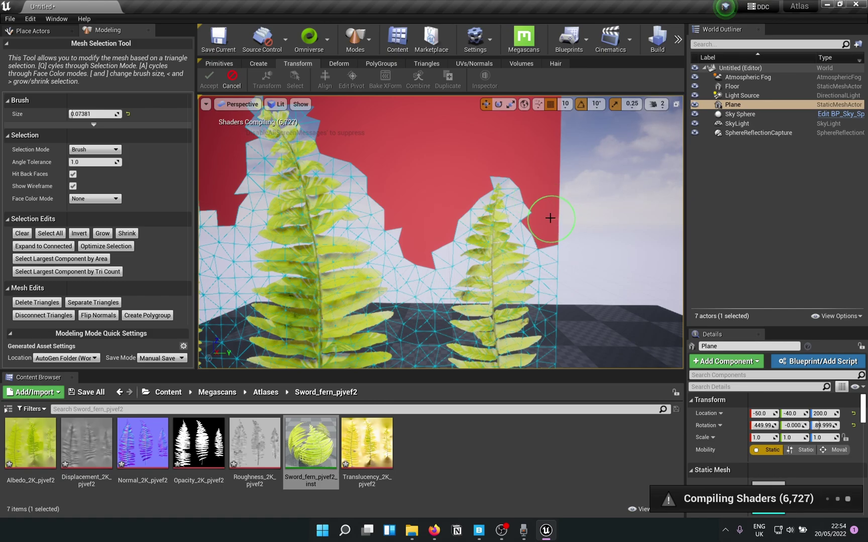
{"action": "left_click_drag", "start_coordinate": [566, 291], "coordinate": [556, 272]}
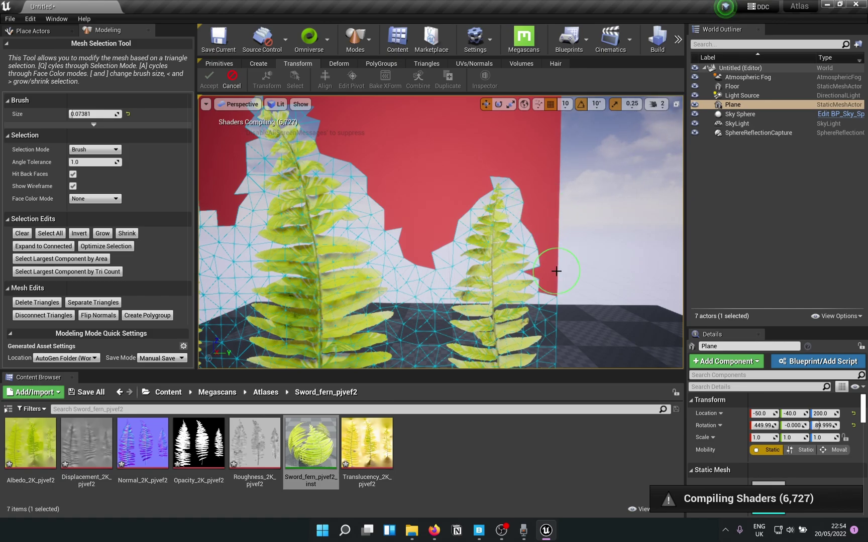
{"action": "key", "text": "s"}
{"action": "key", "text": "a"}
{"action": "right_click_drag", "start_coordinate": [567, 297], "coordinate": [533, 294]}
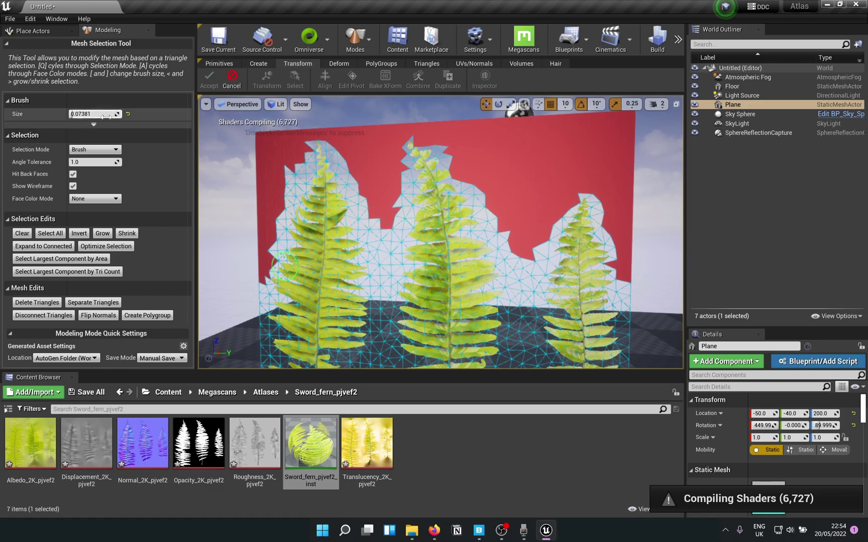
Reduce the brush size to about 0.036 and select the background strip between the middle and right ferns and beneath the right fern.
{"action": "left_click_drag", "start_coordinate": [93, 112], "coordinate": [76, 113]}
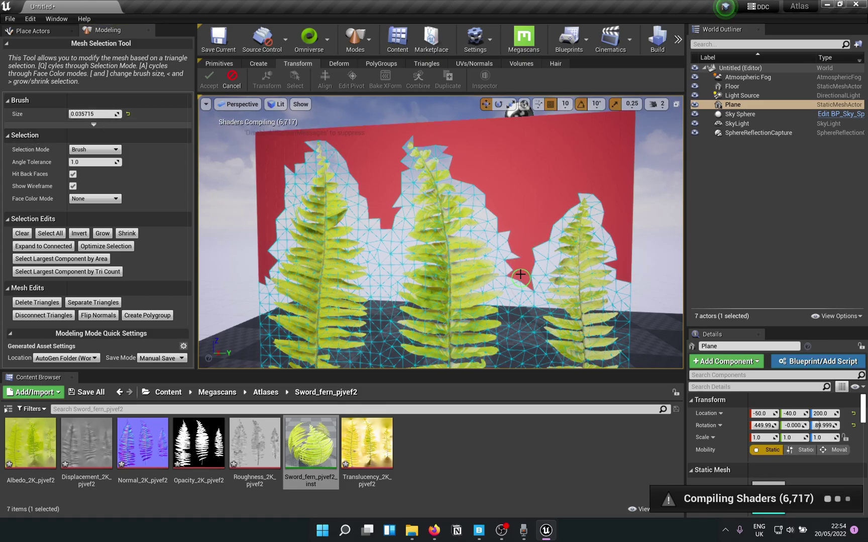
{"action": "mouse_move", "coordinate": [527, 326]}
{"action": "right_mouse_down"}
{"action": "mouse_move", "coordinate": [527, 306]}
{"action": "mouse_move", "coordinate": [537, 331]}
{"action": "mouse_move", "coordinate": [527, 337]}
{"action": "right_mouse_up"}
{"action": "key", "text": "w"}
{"action": "key", "text": "q"}
{"action": "key", "text": "s"}
{"action": "right_click_drag", "start_coordinate": [496, 256], "coordinate": [496, 256]}
{"action": "key", "text": "q"}
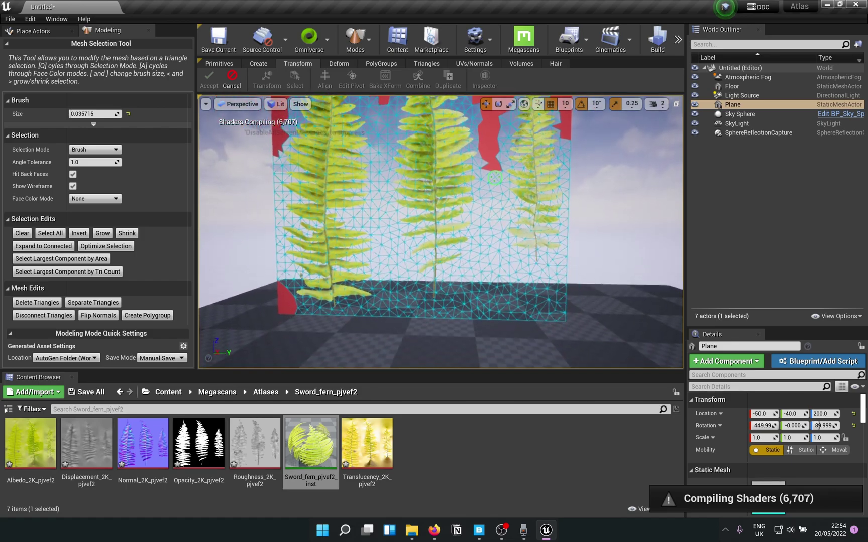
{"action": "mouse_move", "coordinate": [492, 215]}
{"action": "left_mouse_down"}
{"action": "mouse_move", "coordinate": [494, 266]}
{"action": "mouse_move", "coordinate": [566, 276]}
{"action": "mouse_move", "coordinate": [576, 316]}
{"action": "left_mouse_up"}
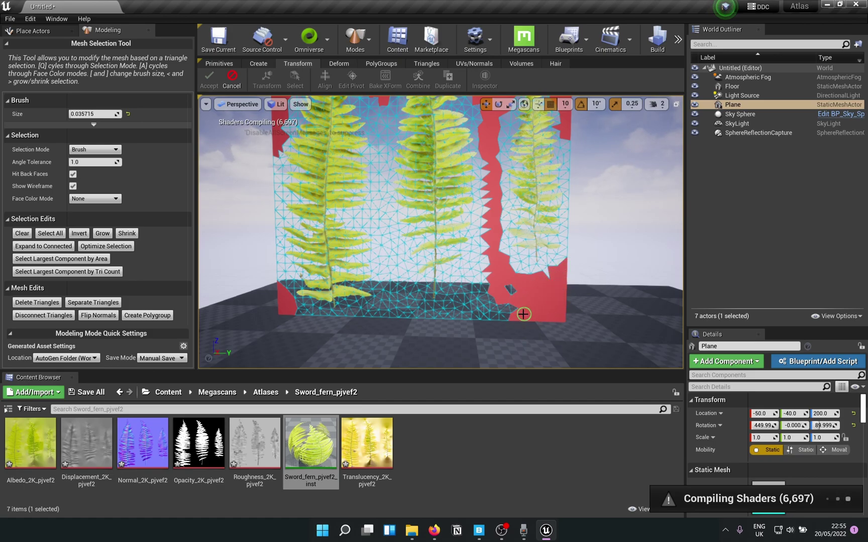
Select the background along the plane's lower edge and between the left and middle ferns, and delete all selected triangles.
{"action": "left_click_drag", "start_coordinate": [524, 314], "coordinate": [516, 311]}
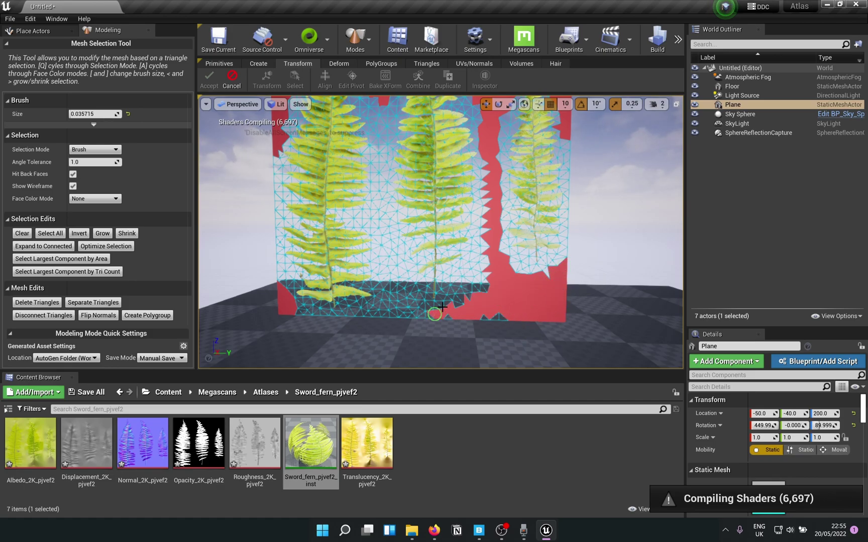
{"action": "mouse_move", "coordinate": [442, 307]}
{"action": "left_mouse_down"}
{"action": "mouse_move", "coordinate": [477, 282]}
{"action": "mouse_move", "coordinate": [415, 303]}
{"action": "left_mouse_up"}
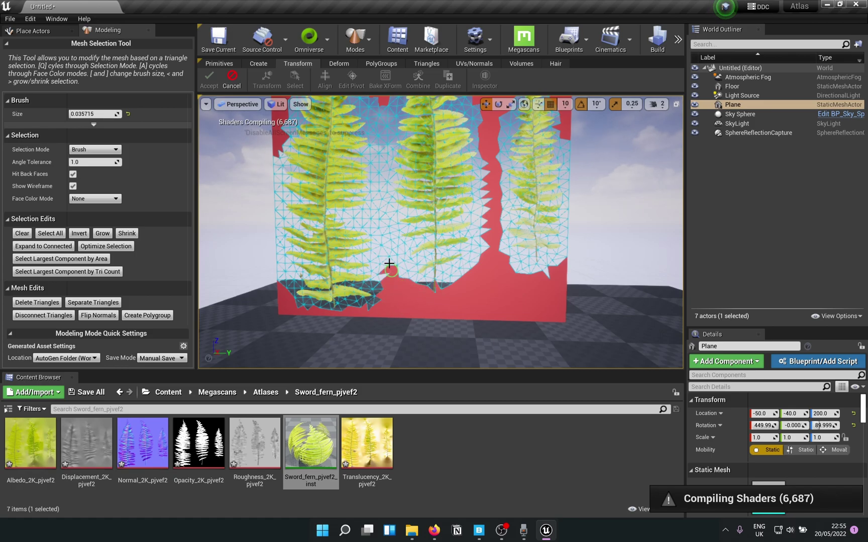
{"action": "left_click_drag", "start_coordinate": [383, 191], "coordinate": [378, 131]}
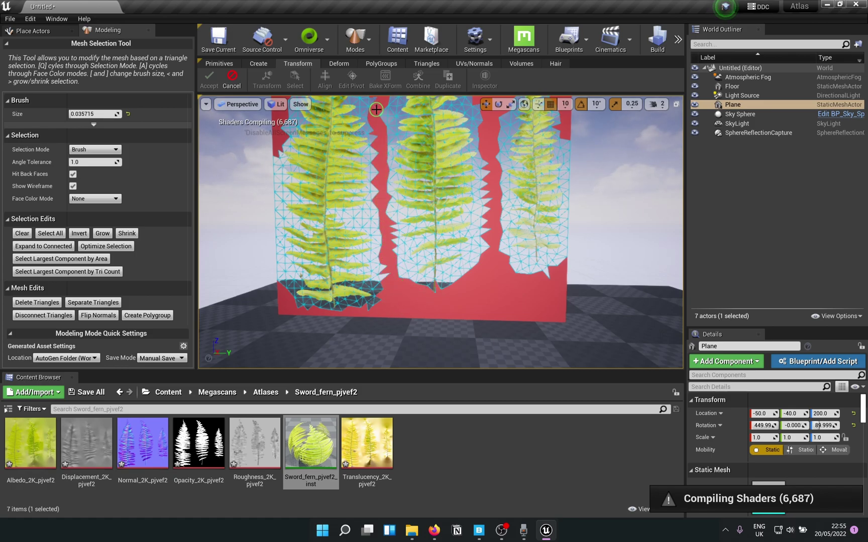
{"action": "left_click_drag", "start_coordinate": [399, 266], "coordinate": [417, 300]}
{"action": "middle_click_drag", "start_coordinate": [416, 300], "coordinate": [377, 205]}
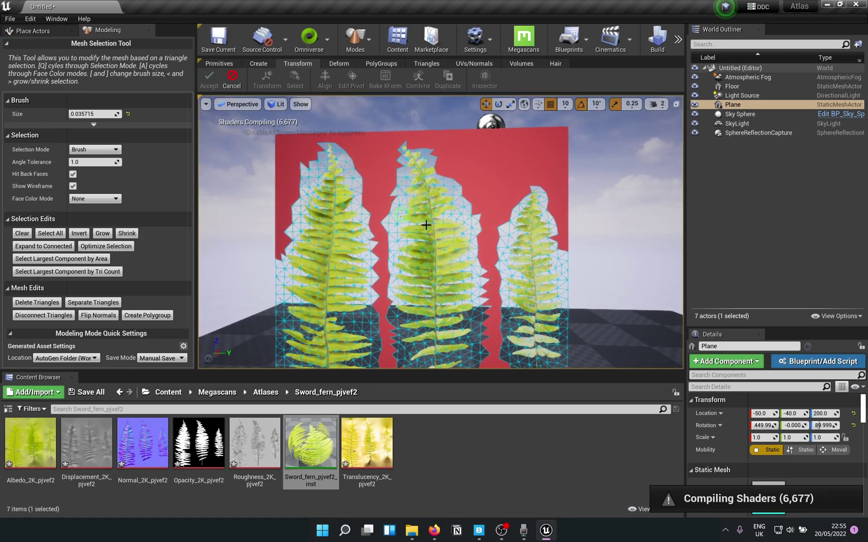
{"action": "scroll", "coordinate": [426, 225], "scroll_direction": "down", "scroll_amount": 3}
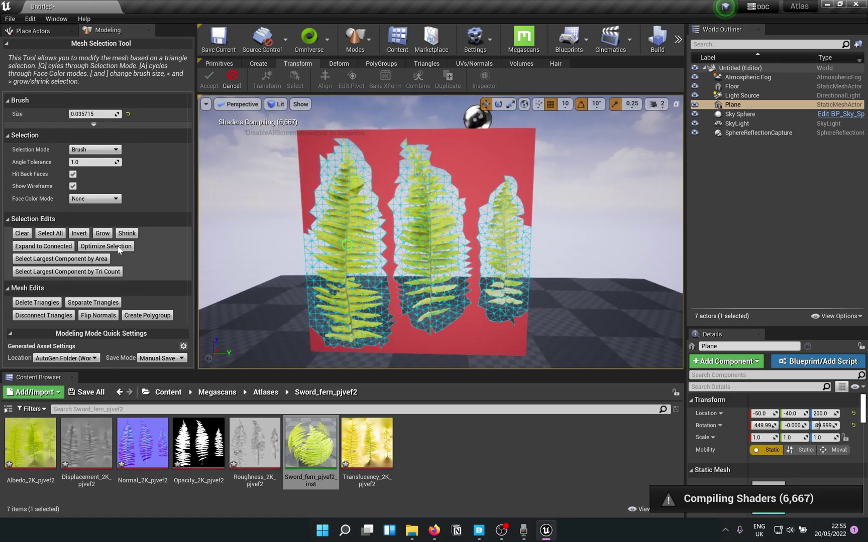
{"action": "left_click", "coordinate": [37, 302]}
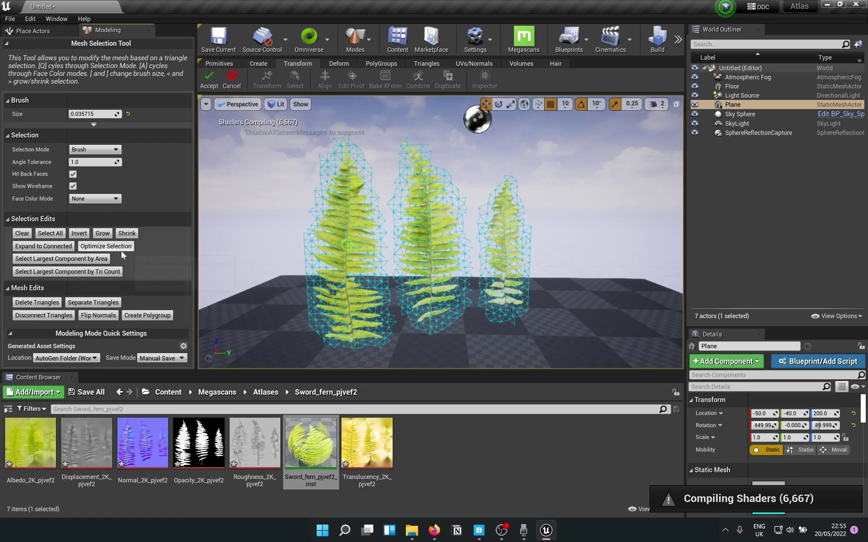
Enlarge the brush to about 0.25, select all of the left fern's triangles and separate them into their own mesh.
{"action": "left_click_drag", "start_coordinate": [91, 114], "coordinate": [90, 115]}
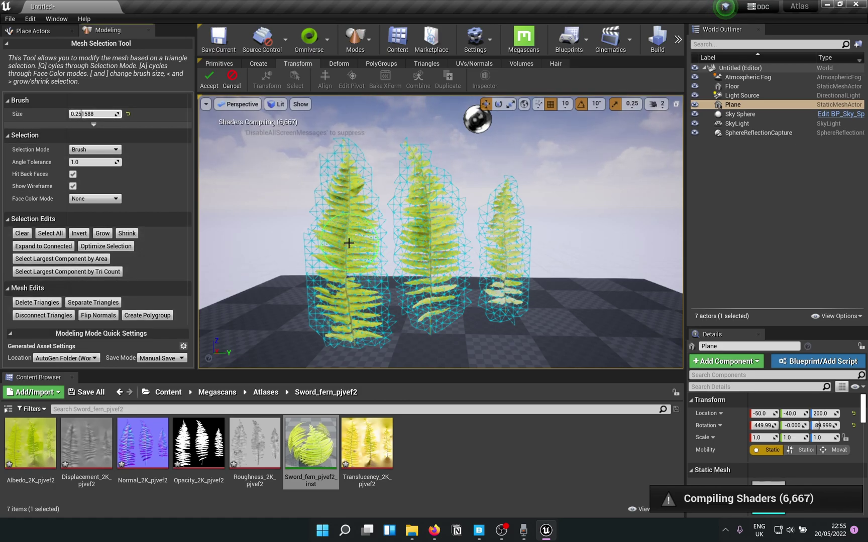
{"action": "mouse_move", "coordinate": [347, 242]}
{"action": "left_mouse_down"}
{"action": "mouse_move", "coordinate": [335, 258]}
{"action": "mouse_move", "coordinate": [335, 318]}
{"action": "mouse_move", "coordinate": [312, 291]}
{"action": "mouse_move", "coordinate": [355, 334]}
{"action": "mouse_move", "coordinate": [367, 323]}
{"action": "mouse_move", "coordinate": [353, 175]}
{"action": "mouse_move", "coordinate": [324, 220]}
{"action": "left_mouse_up"}
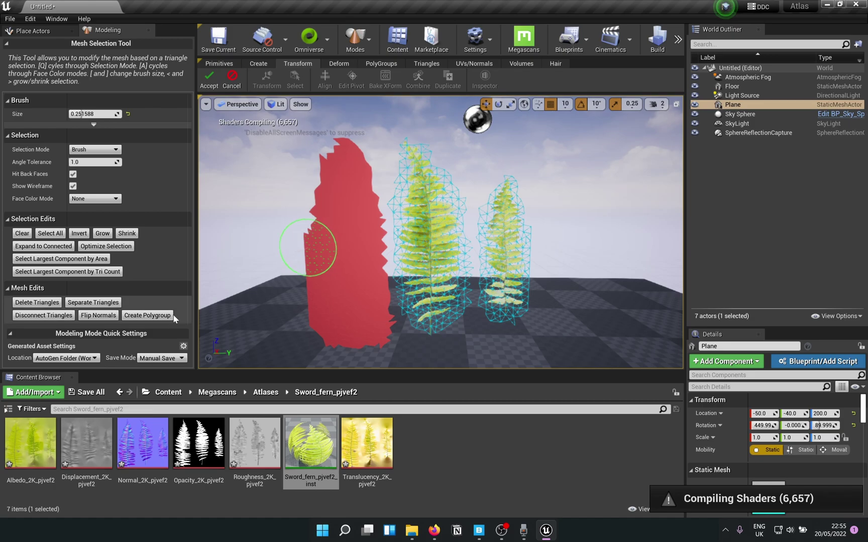
{"action": "left_click", "coordinate": [89, 303]}
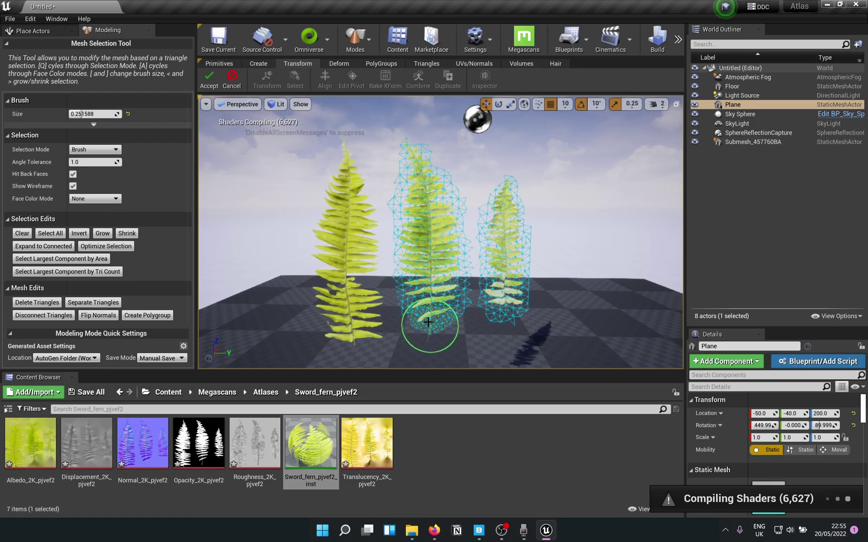
Select all of the middle fern's triangles, separate them into their own mesh and accept the Mesh Selection edits.
{"action": "right_click_drag", "start_coordinate": [428, 322], "coordinate": [399, 322]}
{"action": "mouse_move", "coordinate": [459, 338]}
{"action": "left_mouse_down"}
{"action": "mouse_move", "coordinate": [459, 306]}
{"action": "mouse_move", "coordinate": [448, 316]}
{"action": "mouse_move", "coordinate": [453, 152]}
{"action": "mouse_move", "coordinate": [474, 215]}
{"action": "mouse_move", "coordinate": [475, 311]}
{"action": "left_mouse_up"}
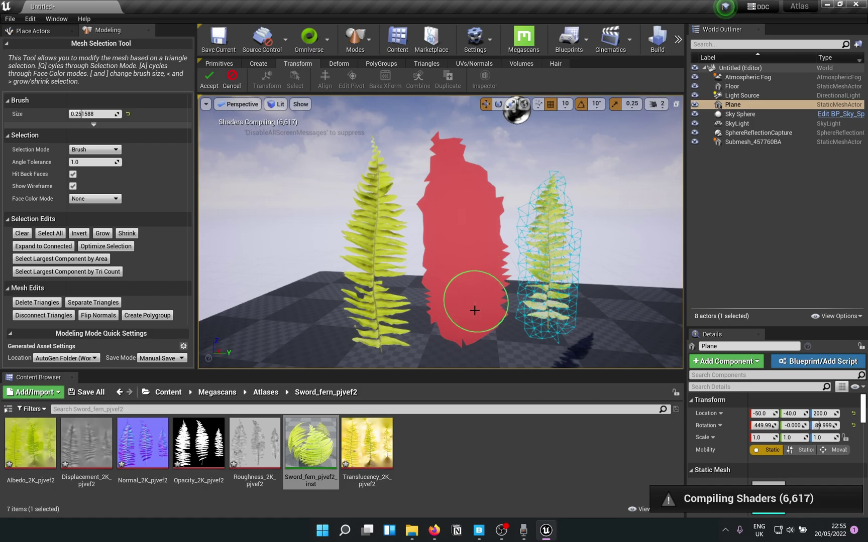
{"action": "left_click", "coordinate": [83, 303]}
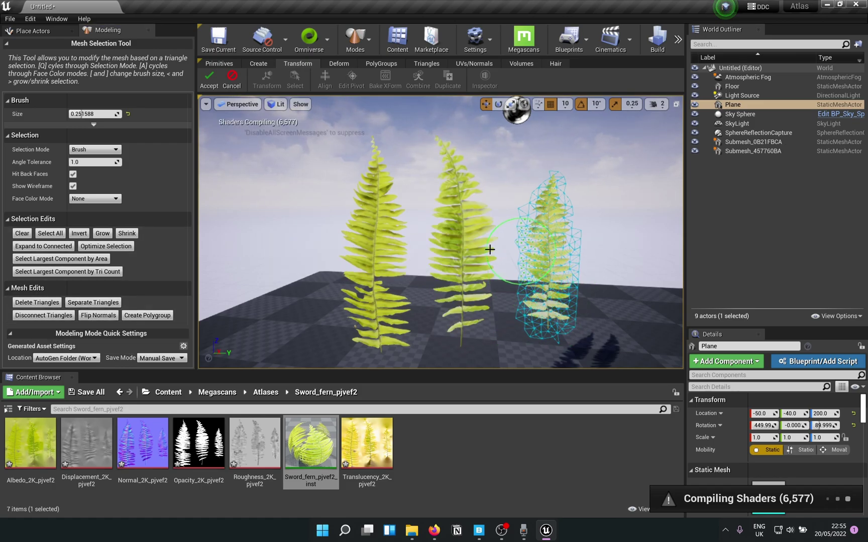
{"action": "left_click", "coordinate": [209, 78]}
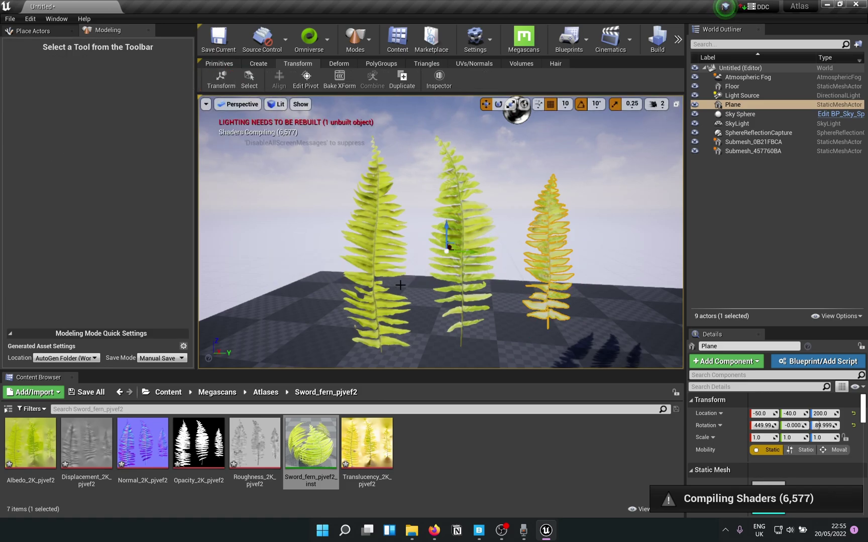
Select the left, middle and right ferns in turn to check that each is an individual mesh.
{"action": "left_click", "coordinate": [384, 246]}
{"action": "left_click", "coordinate": [449, 246]}
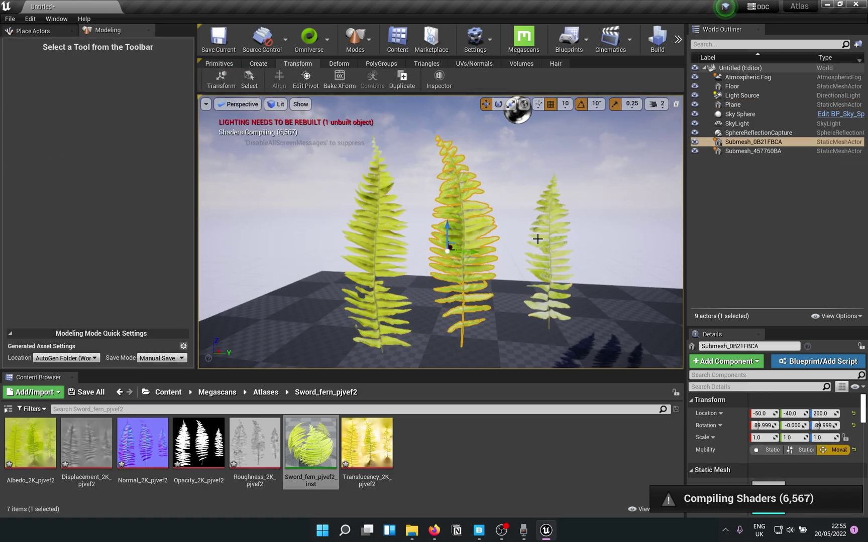
{"action": "left_click", "coordinate": [549, 244]}
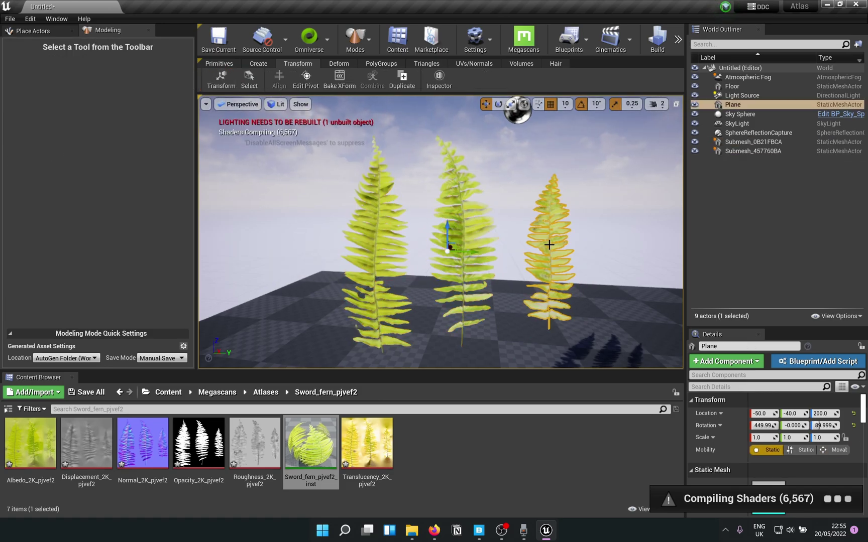
Rename the right fern's mesh as 1, the middle fern's mesh as 2 and the left fern's mesh as 3.
{"action": "left_click", "coordinate": [737, 105]}
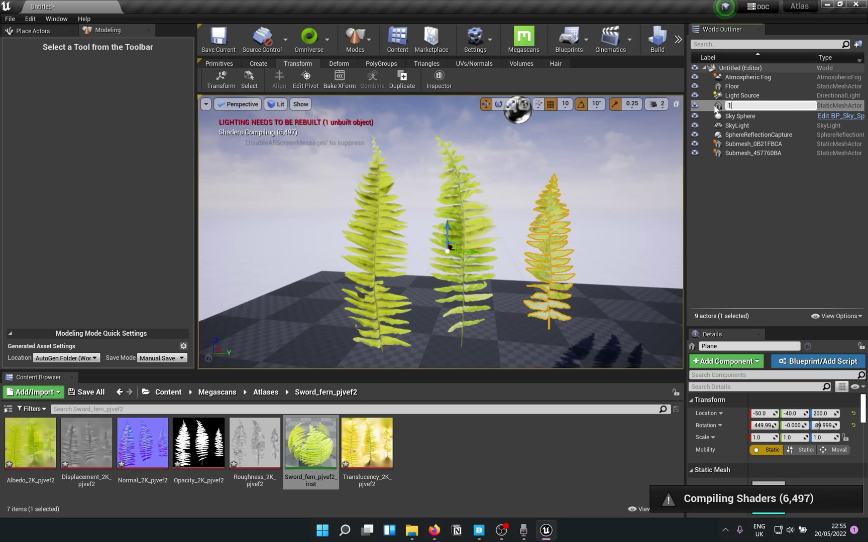
{"action": "key", "text": "Return"}
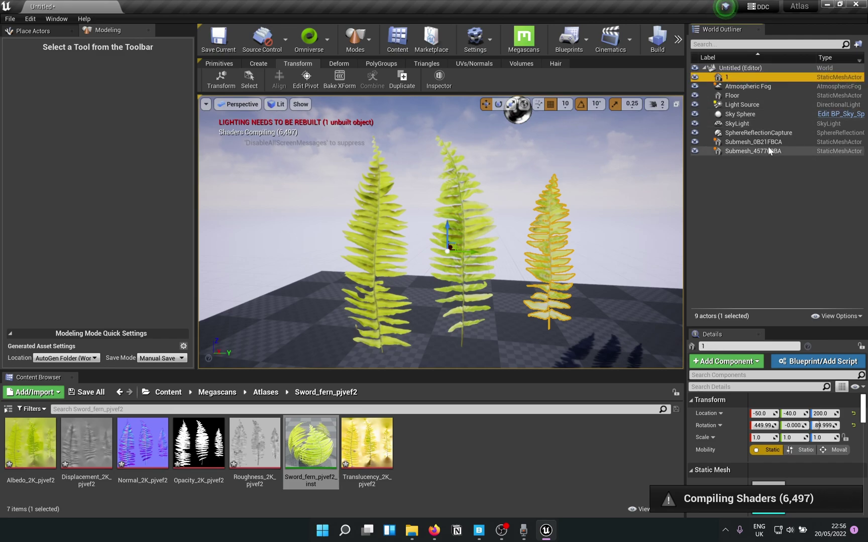
{"action": "left_click", "coordinate": [767, 142]}
{"action": "left_click", "coordinate": [767, 143]}
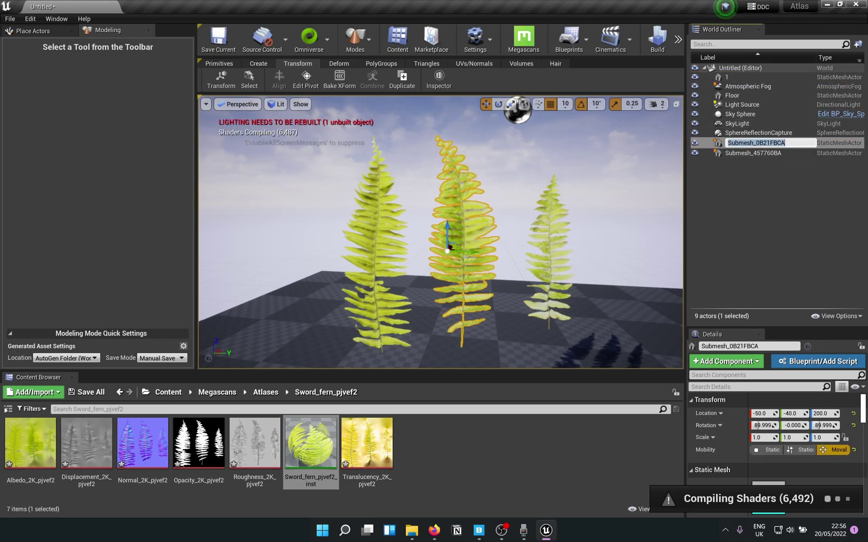
{"action": "type", "text": "2"}
{"action": "key", "text": "Return"}
{"action": "left_click", "coordinate": [754, 151]}
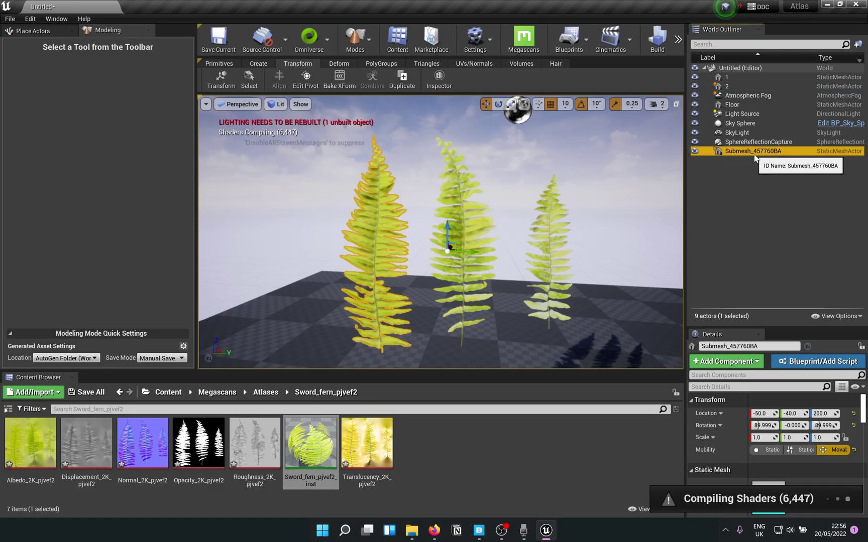
{"action": "left_click", "coordinate": [754, 151]}
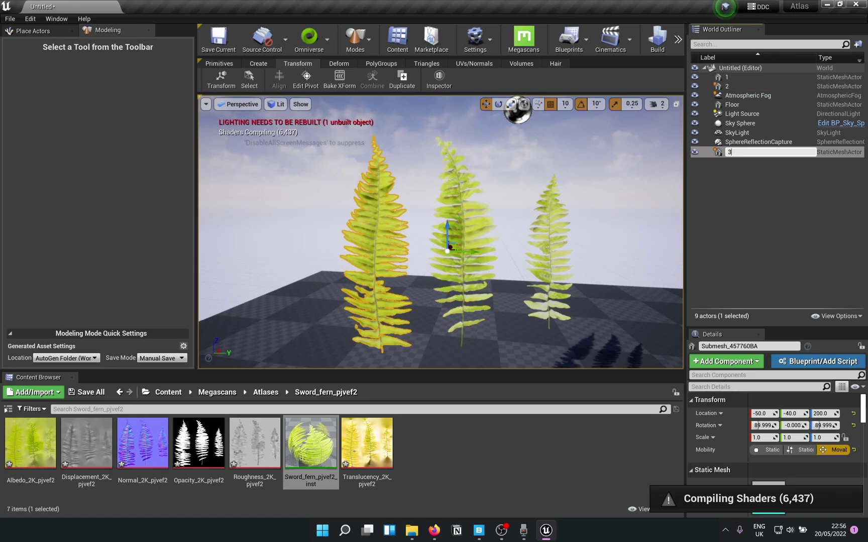
{"action": "key", "text": "Return"}
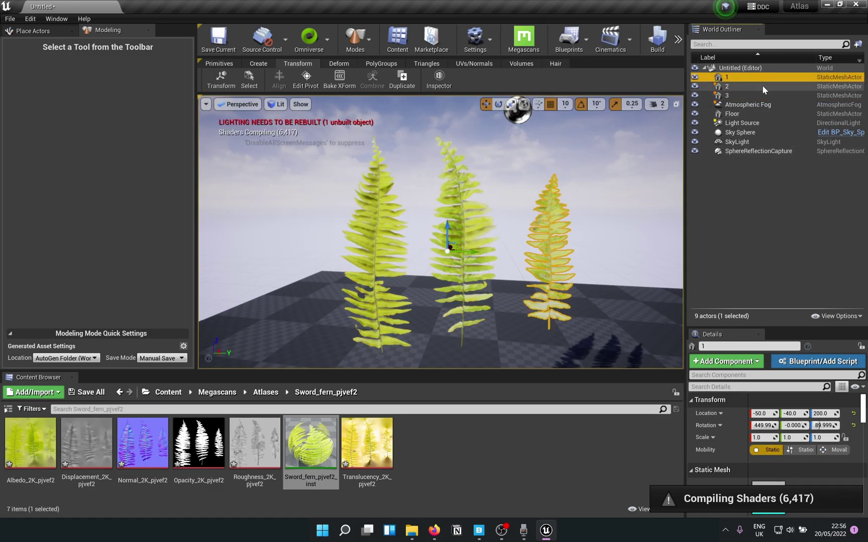
Select meshes 2 and 3 in the outliner and view the ferns from a different angle to check the naming.
{"action": "left_click", "coordinate": [763, 87]}
{"action": "double_click", "coordinate": [748, 96]}
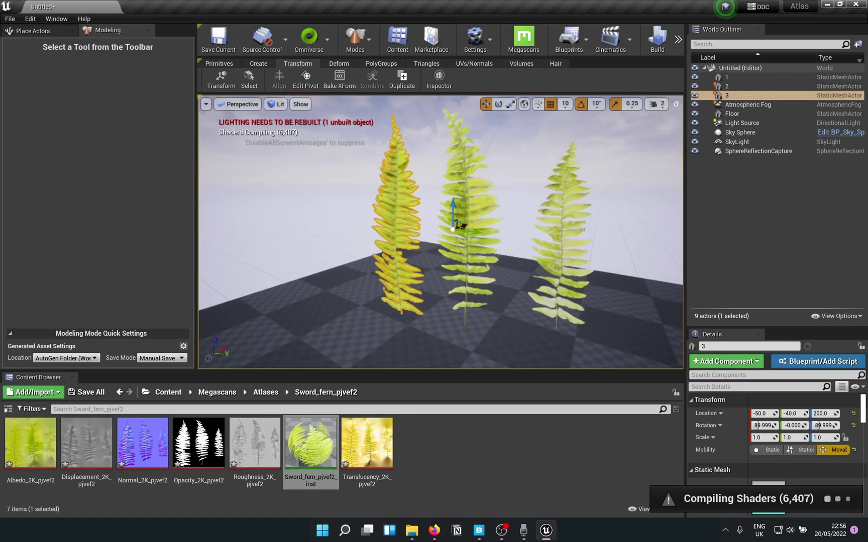
{"action": "mouse_move", "coordinate": [441, 232]}
{"action": "right_mouse_down"}
{"action": "mouse_move", "coordinate": [522, 232]}
{"action": "mouse_move", "coordinate": [382, 232]}
{"action": "mouse_move", "coordinate": [472, 232]}
{"action": "mouse_move", "coordinate": [485, 202]}
{"action": "mouse_move", "coordinate": [432, 211]}
{"action": "mouse_move", "coordinate": [442, 207]}
{"action": "mouse_move", "coordinate": [435, 220]}
{"action": "right_mouse_up"}
Start the Displace tool on fern mesh 1 and set the Perlin Noise displace intensity to 1.5.
{"action": "left_click", "coordinate": [443, 219]}
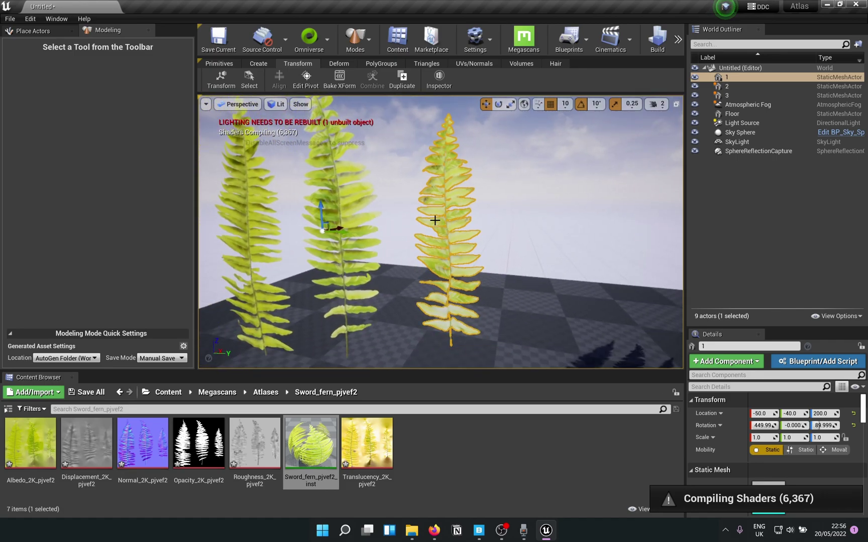
{"action": "left_click", "coordinate": [346, 64]}
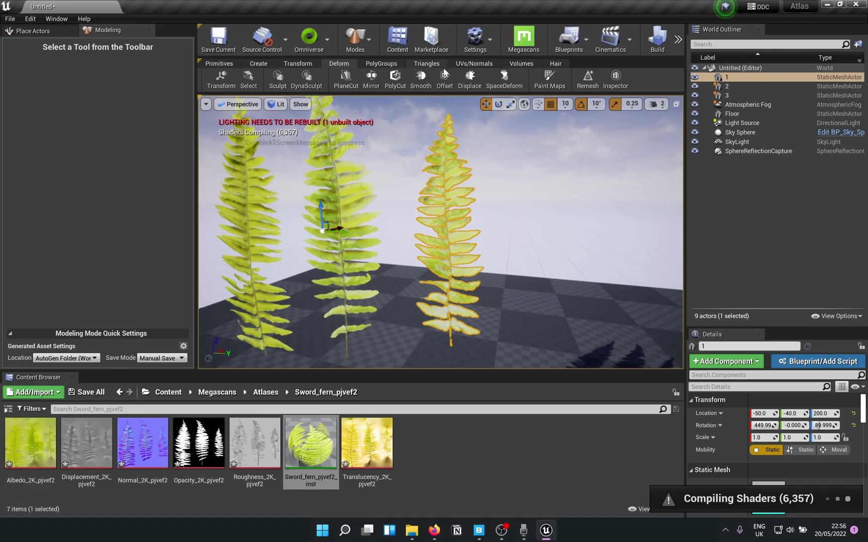
{"action": "left_click", "coordinate": [468, 78]}
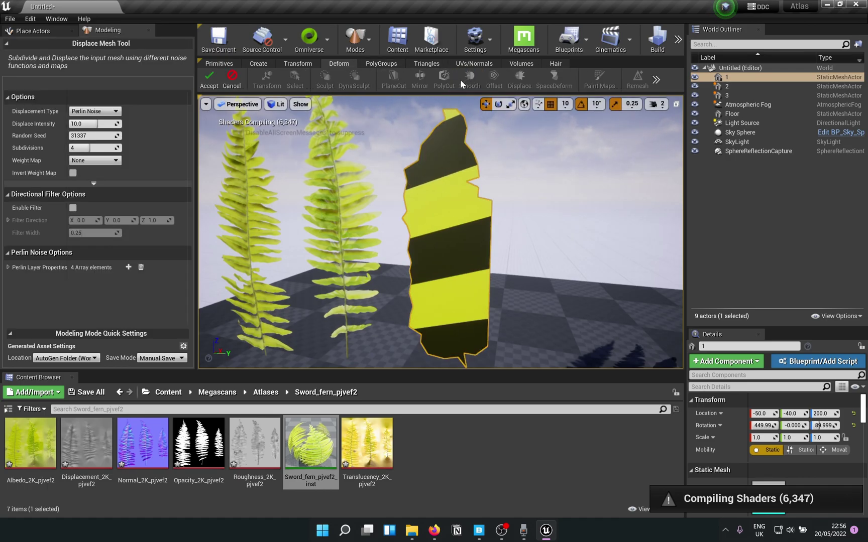
{"action": "right_click_drag", "start_coordinate": [440, 232], "coordinate": [472, 232]}
{"action": "mouse_move", "coordinate": [108, 123]}
{"action": "left_mouse_down"}
{"action": "mouse_move", "coordinate": [83, 124]}
{"action": "mouse_move", "coordinate": [108, 124]}
{"action": "left_mouse_up"}
{"action": "left_click", "coordinate": [108, 123]}
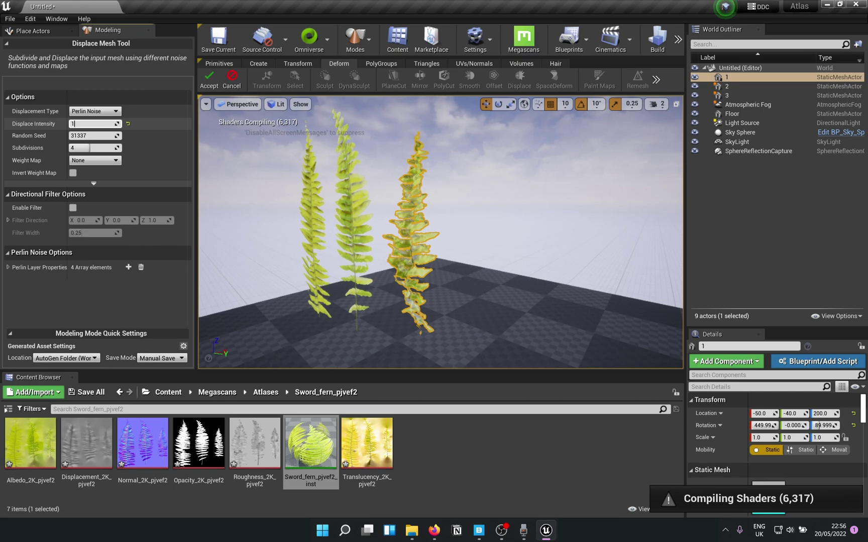
{"action": "type", "text": "1"}
{"action": "key", "text": "Return"}
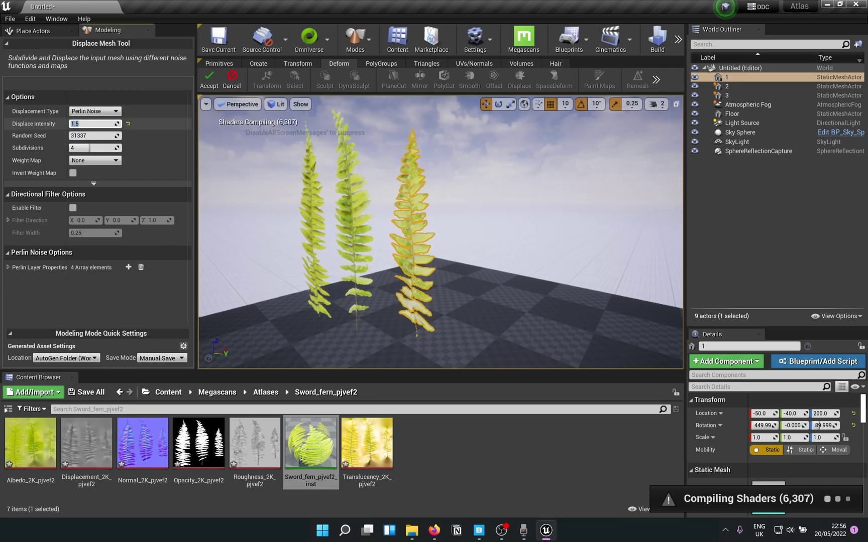
Reduce the displace intensity for mesh 1 to 1.1 and accept the displacement.
{"action": "key", "text": "Tab"}
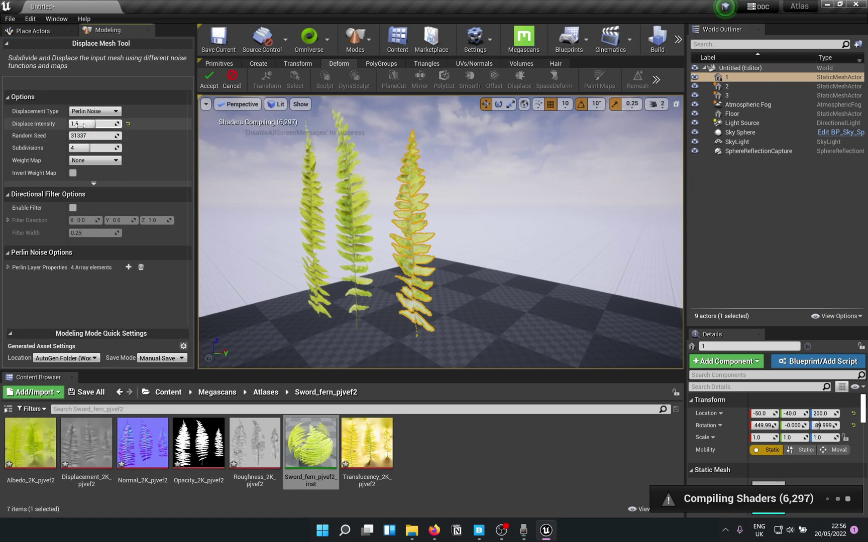
{"action": "mouse_move", "coordinate": [83, 125]}
{"action": "left_mouse_down"}
{"action": "mouse_move", "coordinate": [113, 125]}
{"action": "mouse_move", "coordinate": [83, 125]}
{"action": "left_mouse_up"}
{"action": "left_click", "coordinate": [80, 124]}
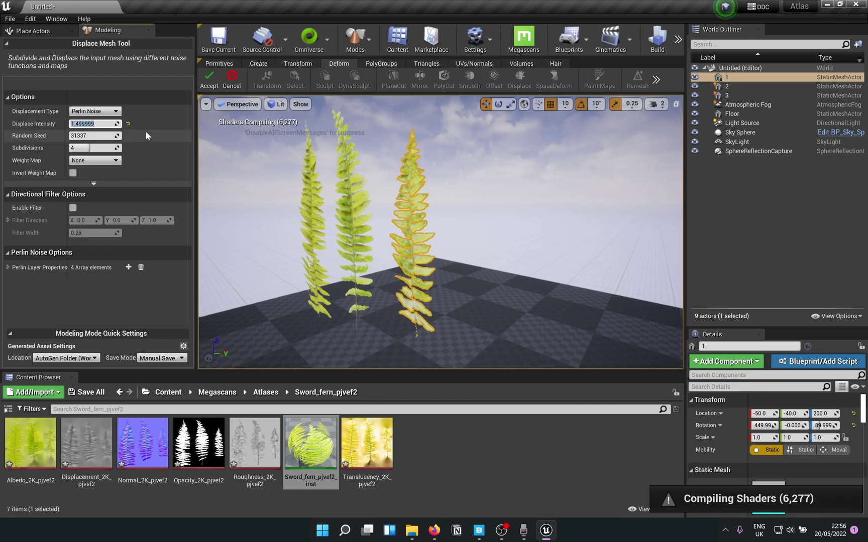
{"action": "type", "text": "1.1"}
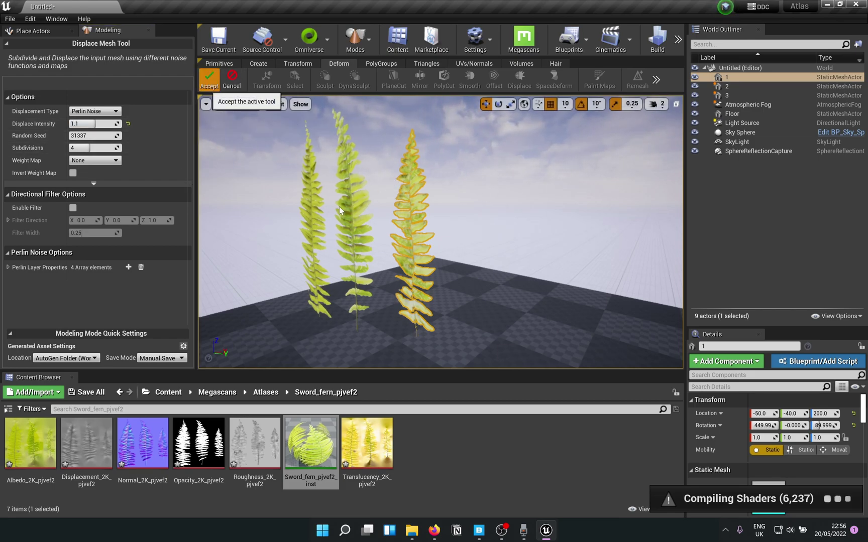
{"action": "left_click", "coordinate": [209, 79]}
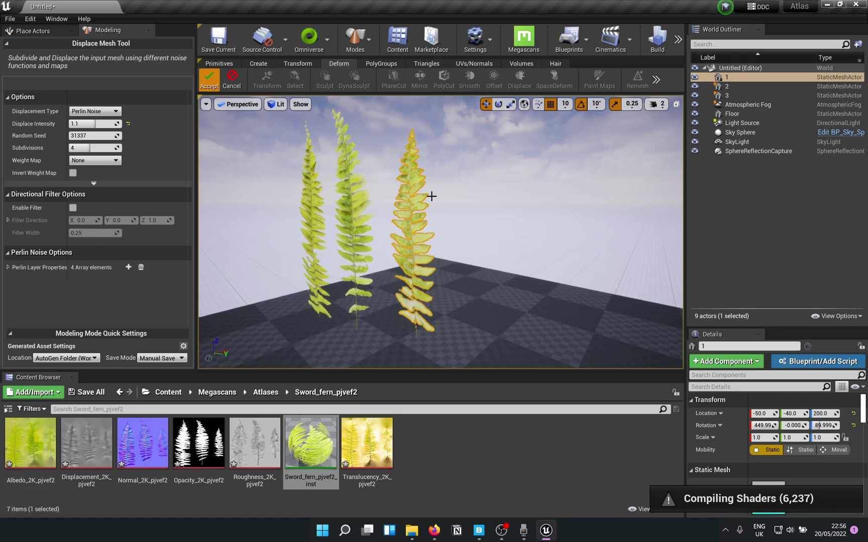
Displace fern meshes 2 and 3 one after the other with the same 1.1 Perlin Noise intensity, accepting each.
{"action": "left_click", "coordinate": [366, 190]}
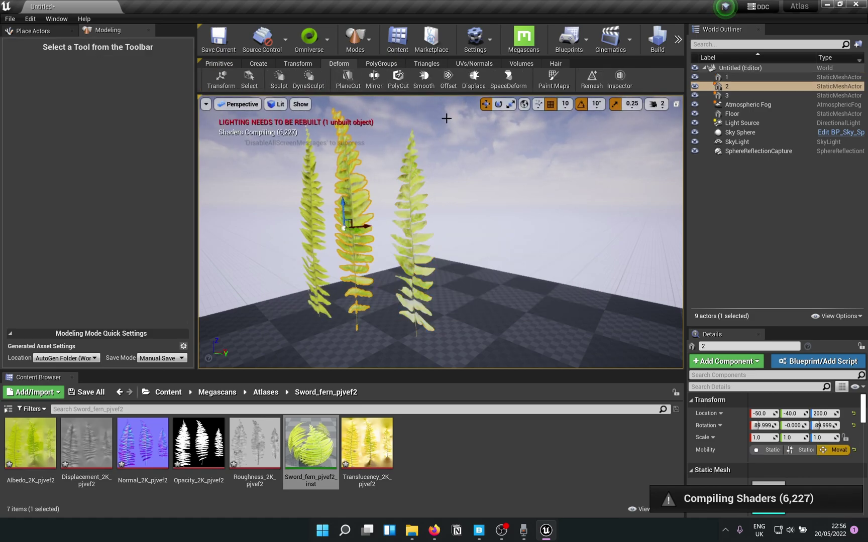
{"action": "left_click", "coordinate": [474, 79]}
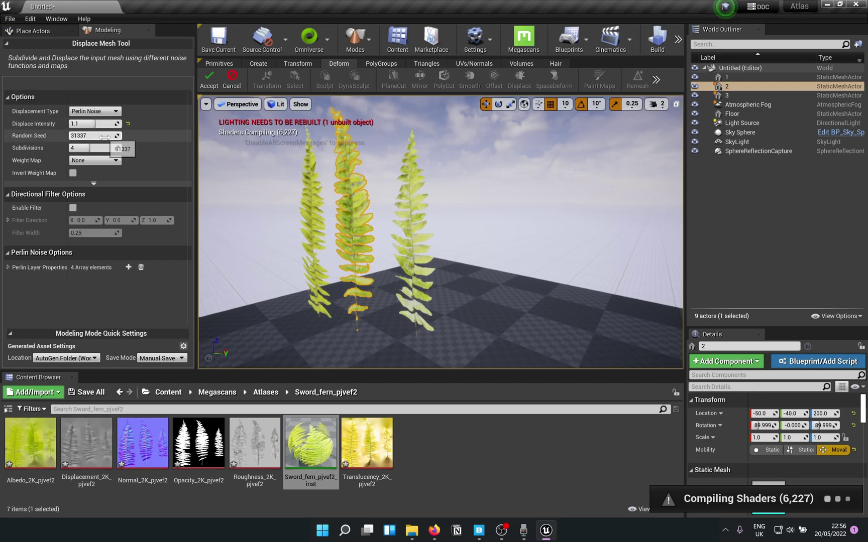
{"action": "left_click", "coordinate": [210, 81]}
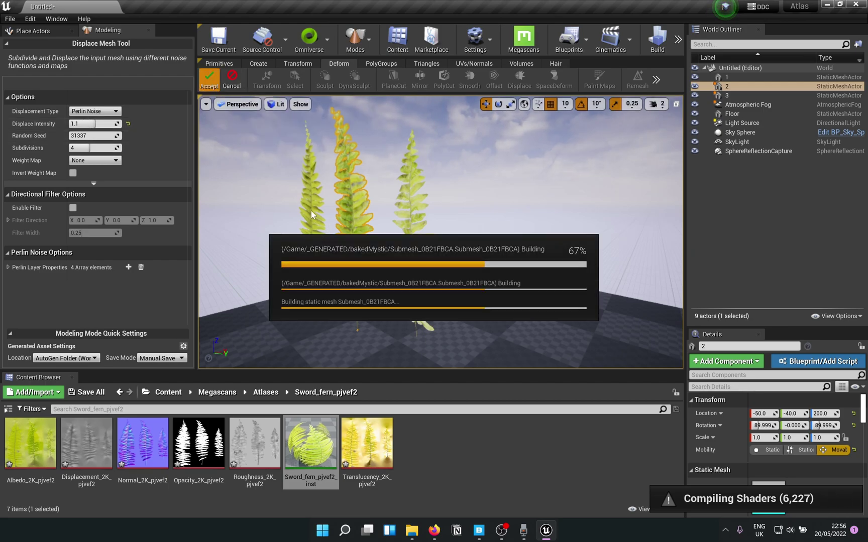
{"action": "left_click", "coordinate": [311, 211]}
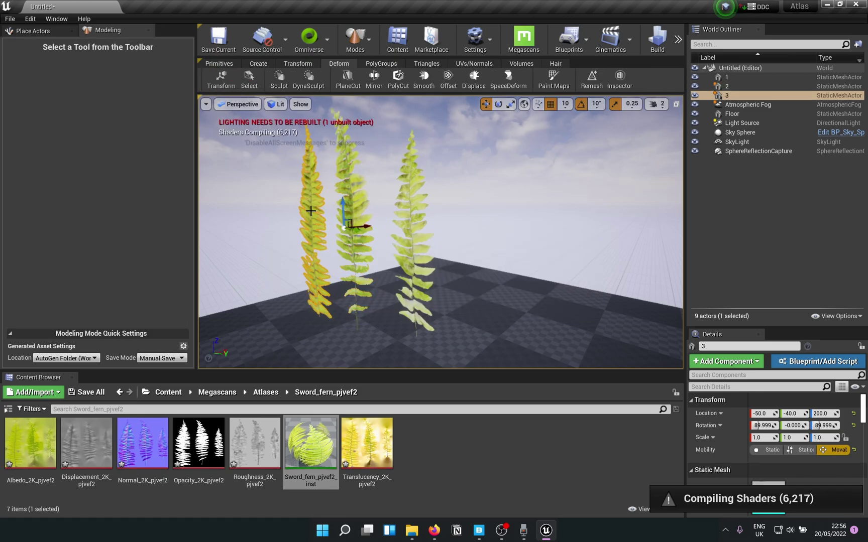
{"action": "left_click", "coordinate": [473, 80]}
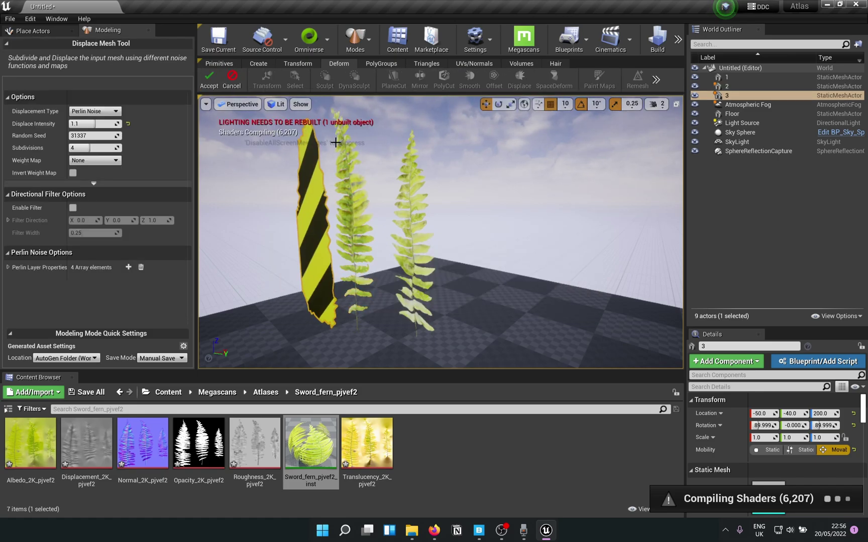
{"action": "left_click", "coordinate": [209, 81]}
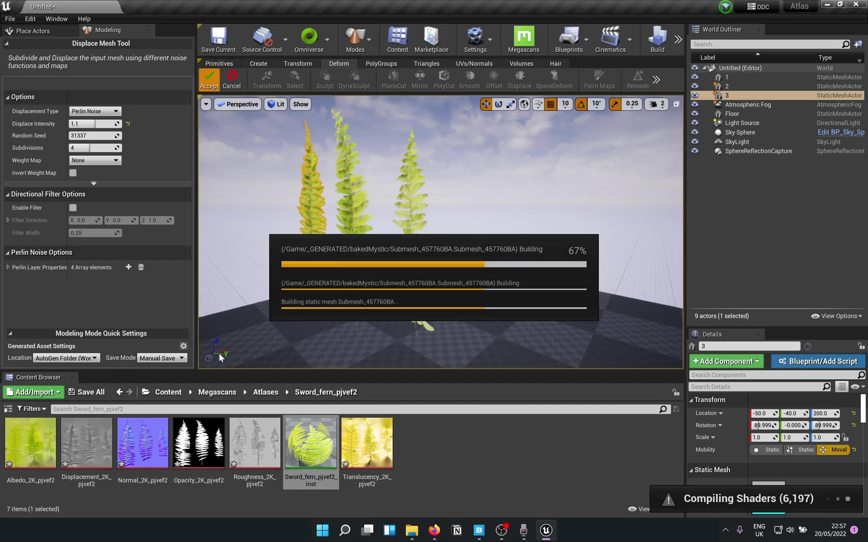
Turn off grid and rotation snapping and move mesh 3 over the middle fern, to about Y -4, Z 207.
{"action": "right_click_drag", "start_coordinate": [341, 310], "coordinate": [271, 310]}
{"action": "mouse_move", "coordinate": [269, 274]}
{"action": "right_mouse_down"}
{"action": "mouse_move", "coordinate": [294, 273]}
{"action": "mouse_move", "coordinate": [269, 273]}
{"action": "right_mouse_up"}
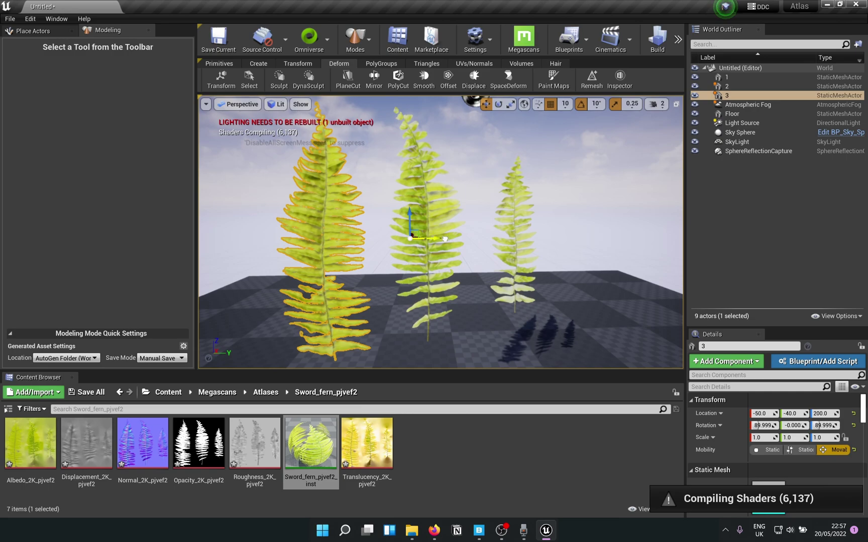
{"action": "left_click_drag", "start_coordinate": [445, 239], "coordinate": [485, 238]}
{"action": "left_click", "coordinate": [550, 104]}
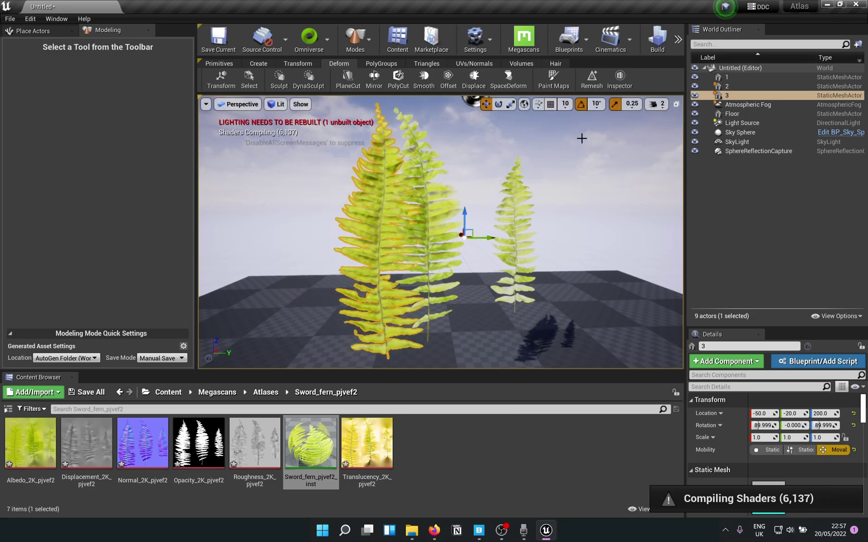
{"action": "left_click", "coordinate": [580, 104]}
{"action": "left_click_drag", "start_coordinate": [491, 245], "coordinate": [508, 199]}
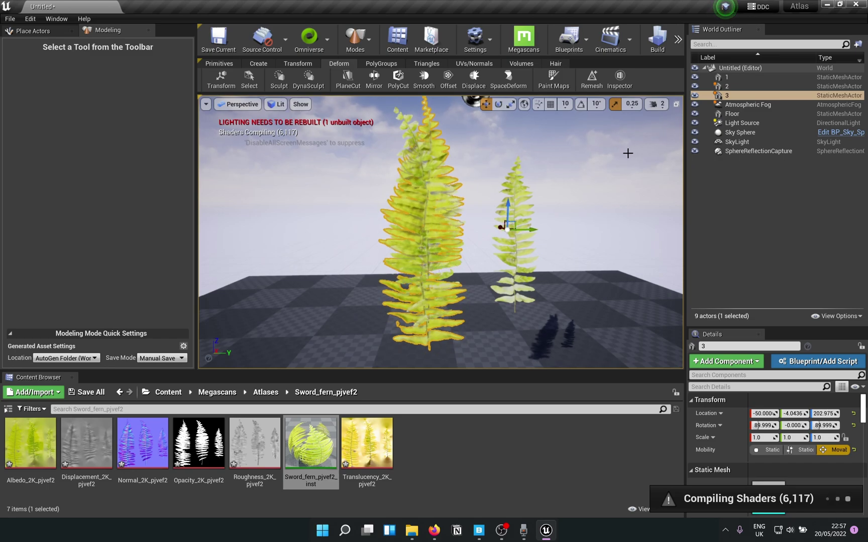
{"action": "right_click_drag", "start_coordinate": [541, 241], "coordinate": [541, 210]}
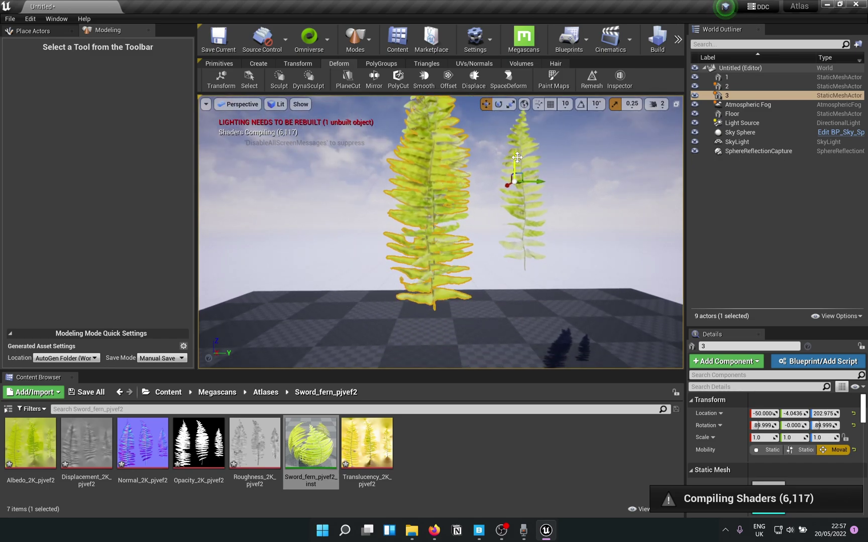
{"action": "left_click_drag", "start_coordinate": [517, 157], "coordinate": [516, 147]}
Tilt mesh 3 sideways to about -38° and place its base at the middle fern's base, at about Y 17, Z 178.
{"action": "key", "text": "e"}
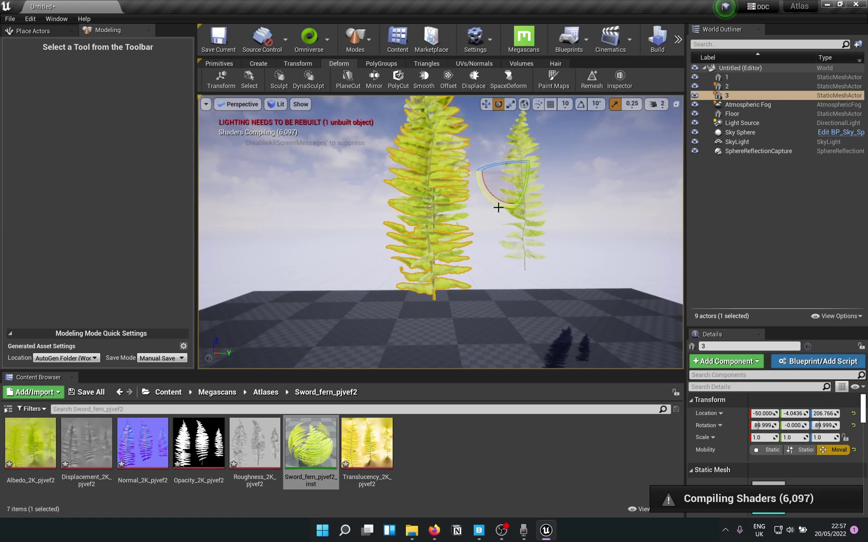
{"action": "left_click_drag", "start_coordinate": [500, 206], "coordinate": [537, 207]}
{"action": "key", "text": "w"}
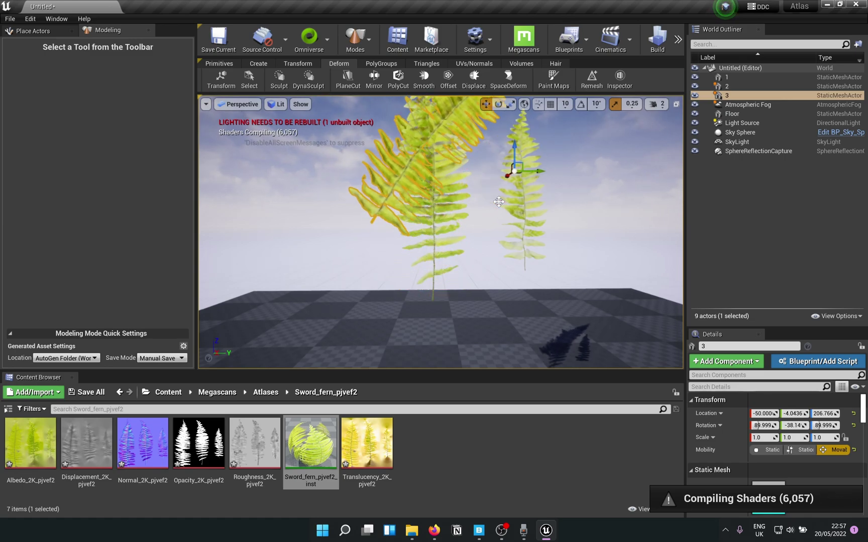
{"action": "left_click_drag", "start_coordinate": [512, 152], "coordinate": [538, 224]}
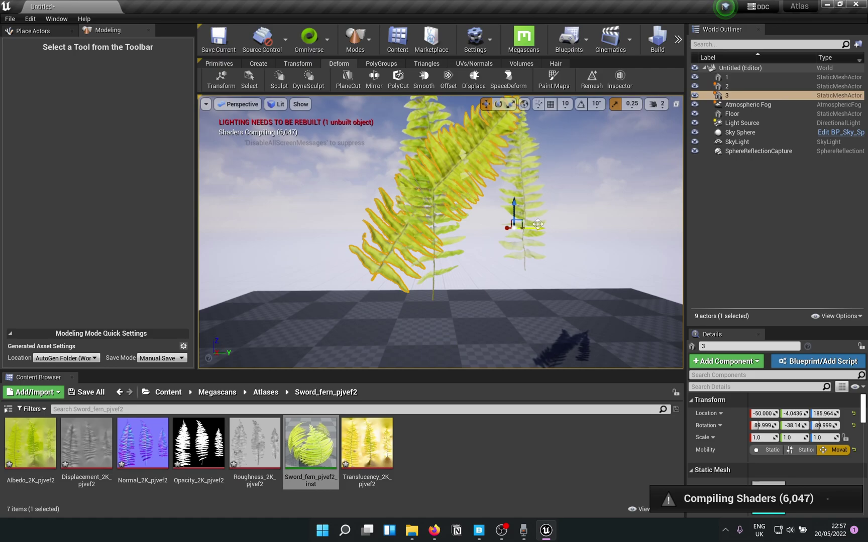
{"action": "right_click_drag", "start_coordinate": [549, 228], "coordinate": [567, 228]}
{"action": "left_click_drag", "start_coordinate": [525, 228], "coordinate": [550, 228]}
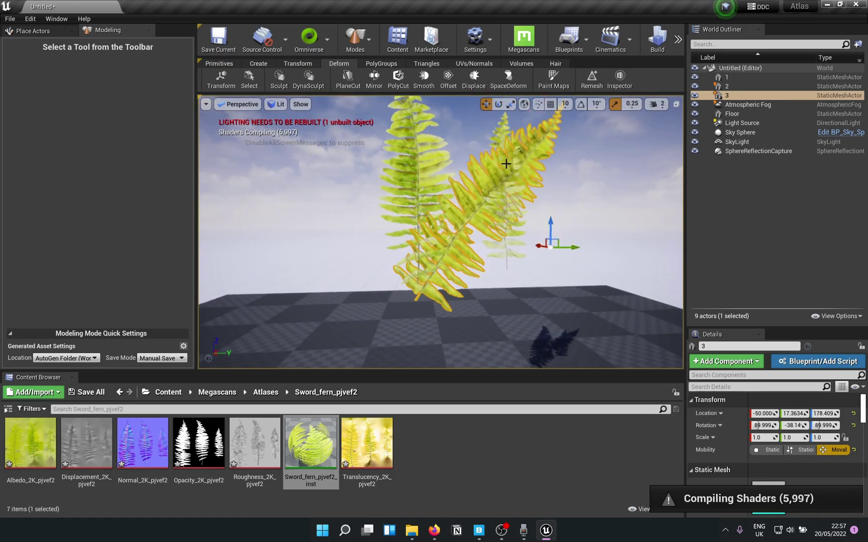
Move mesh 1 to the middle fern's base and tilt it about 37° opposite to mesh 3, at about Y -83, Z 159.
{"action": "left_click", "coordinate": [500, 232]}
{"action": "left_click_drag", "start_coordinate": [427, 189], "coordinate": [302, 185]}
{"action": "key", "text": "e"}
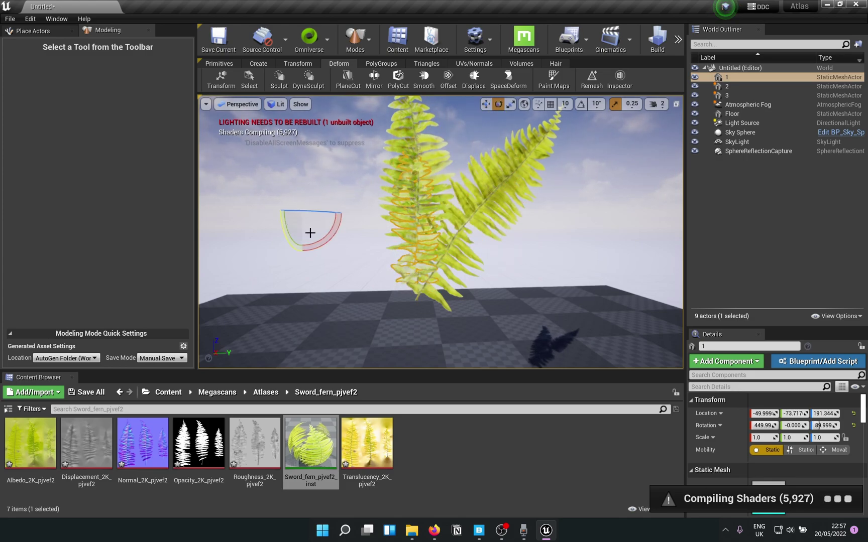
{"action": "mouse_move", "coordinate": [317, 245]}
{"action": "left_mouse_down"}
{"action": "mouse_move", "coordinate": [343, 233]}
{"action": "mouse_move", "coordinate": [333, 238]}
{"action": "left_mouse_up"}
{"action": "key", "text": "w"}
{"action": "left_click_drag", "start_coordinate": [299, 190], "coordinate": [300, 304]}
From the side, lean mesh 2 away from mesh 3 to about 105° on X and shift it to about X -59, Z 194.
{"action": "right_click_drag", "start_coordinate": [353, 291], "coordinate": [163, 291]}
{"action": "key", "text": "d"}
{"action": "right_click_drag", "start_coordinate": [436, 285], "coordinate": [436, 285]}
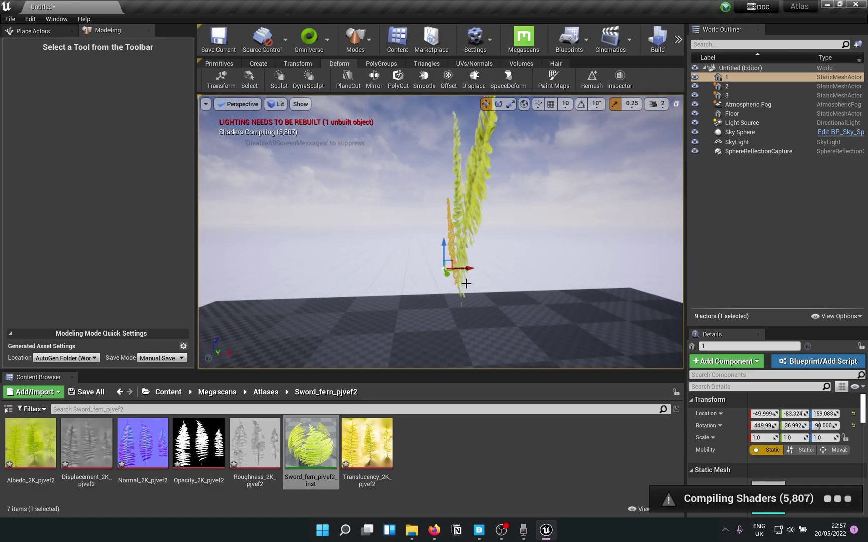
{"action": "left_click", "coordinate": [458, 216]}
{"action": "key", "text": "e"}
{"action": "left_click_drag", "start_coordinate": [427, 221], "coordinate": [427, 222]}
{"action": "key", "text": "w"}
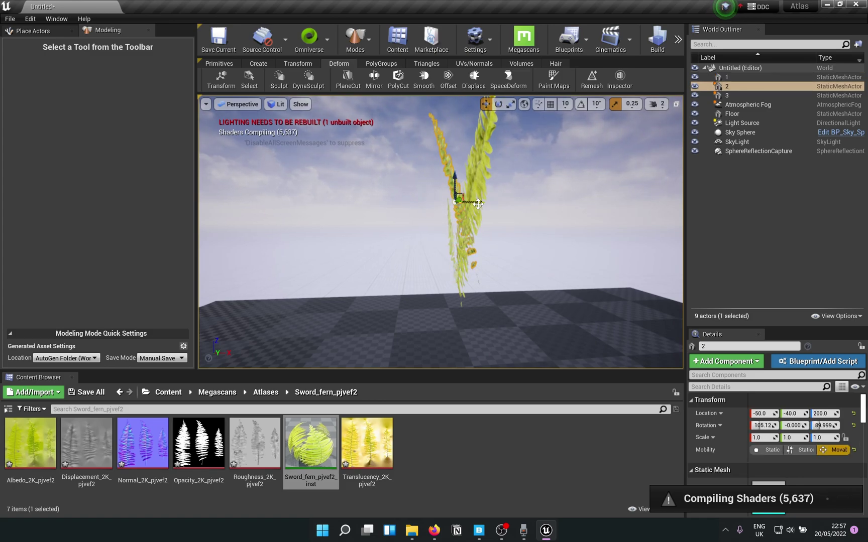
{"action": "left_click_drag", "start_coordinate": [478, 204], "coordinate": [469, 203]}
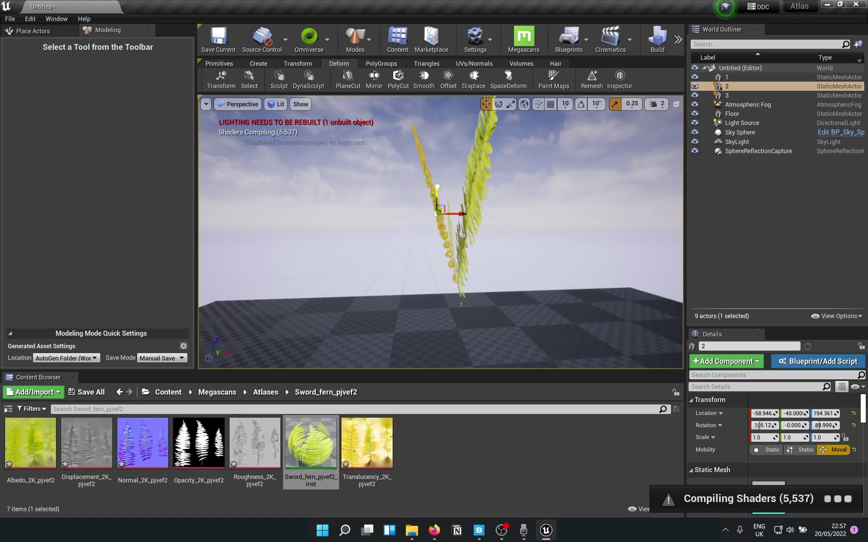
Lean mesh 3 to about 69° on X, -36° on Y and 103° on Z, and shift it to about X -45.
{"action": "left_click", "coordinate": [474, 190]}
{"action": "key", "text": "e"}
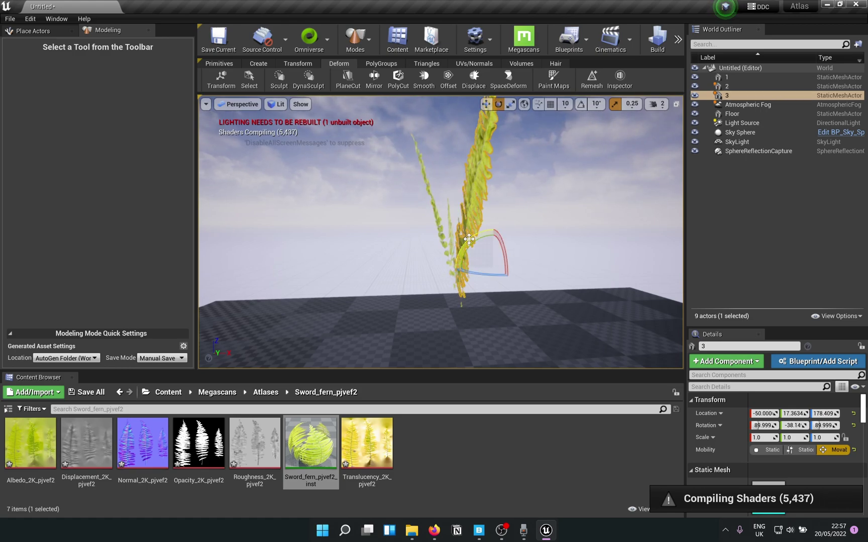
{"action": "left_click_drag", "start_coordinate": [468, 239], "coordinate": [468, 245]}
{"action": "key", "text": "w"}
{"action": "left_click_drag", "start_coordinate": [513, 266], "coordinate": [532, 266]}
{"action": "mouse_move", "coordinate": [526, 318]}
{"action": "left_mouse_down", "text": "alt"}
{"action": "mouse_move", "coordinate": [642, 317]}
{"action": "mouse_move", "coordinate": [517, 312]}
{"action": "left_mouse_up", "text": "alt"}
{"action": "right_click_drag", "start_coordinate": [506, 294], "coordinate": [506, 295]}
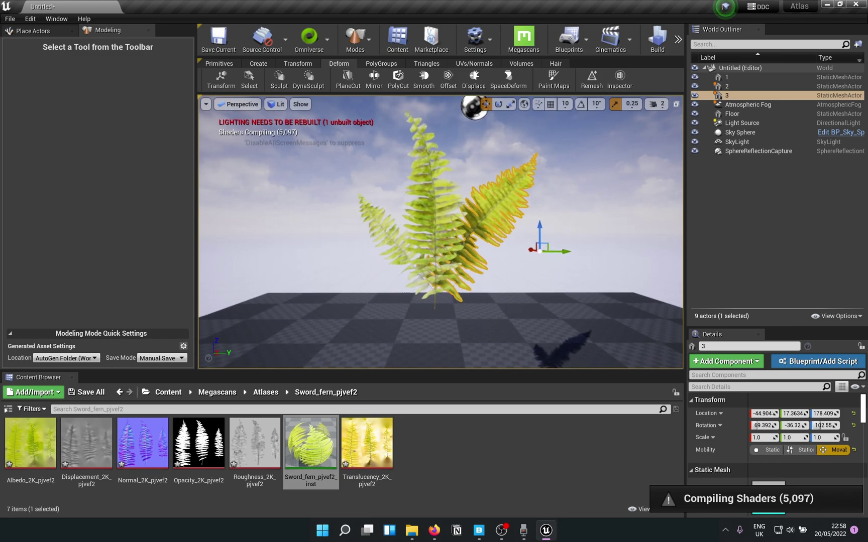
Set up a merge of meshes 1, 2 and 3 with Replace Source Actors enabled.
{"action": "left_click", "coordinate": [765, 249]}
{"action": "left_click", "coordinate": [738, 78]}
{"action": "left_click", "coordinate": [738, 86], "text": "ctrl"}
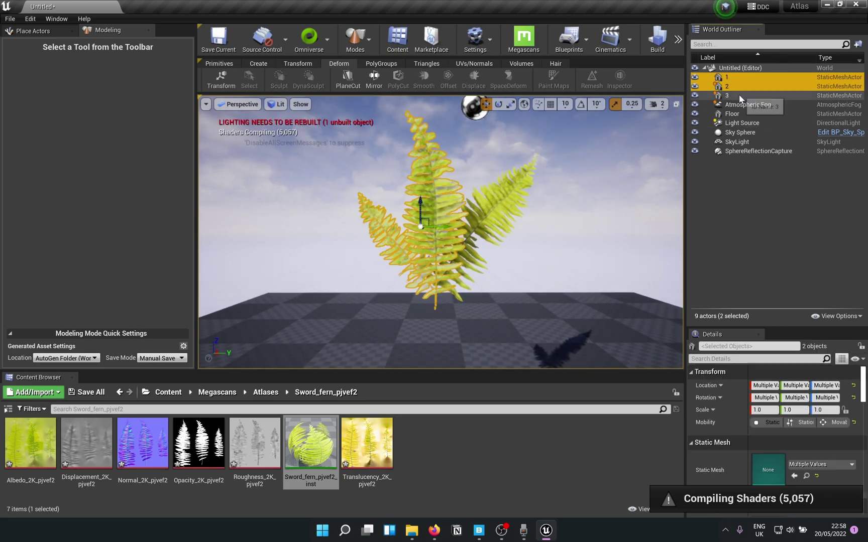
{"action": "left_click", "coordinate": [739, 96], "text": "ctrl"}
{"action": "right_click", "coordinate": [736, 89]}
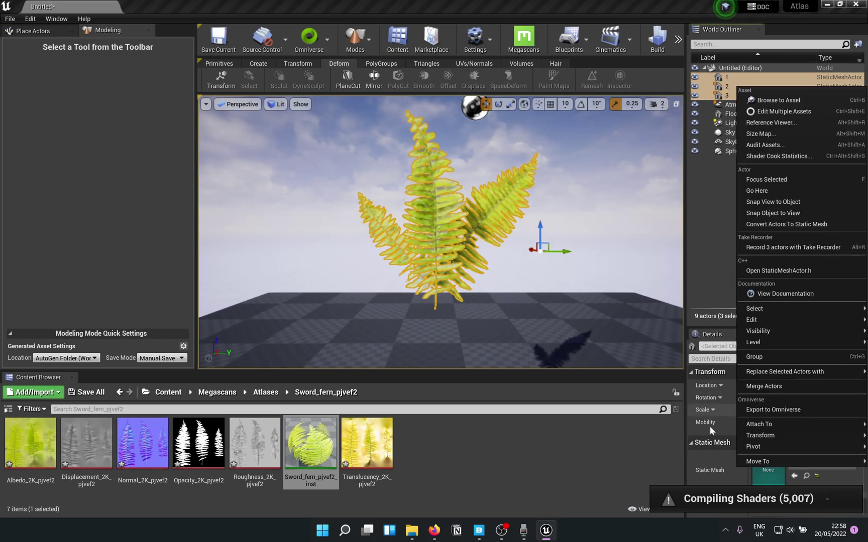
{"action": "left_click", "coordinate": [763, 387]}
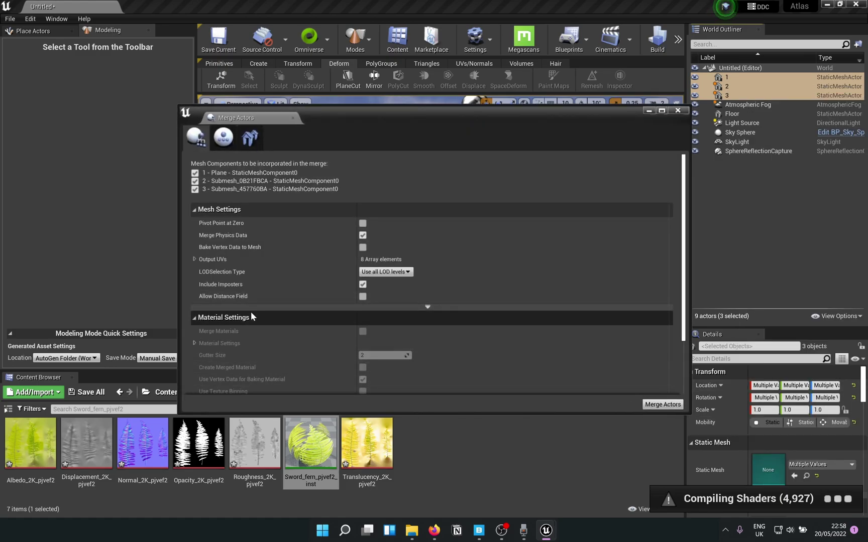
{"action": "scroll", "coordinate": [310, 296], "scroll_direction": "down", "scroll_amount": 3}
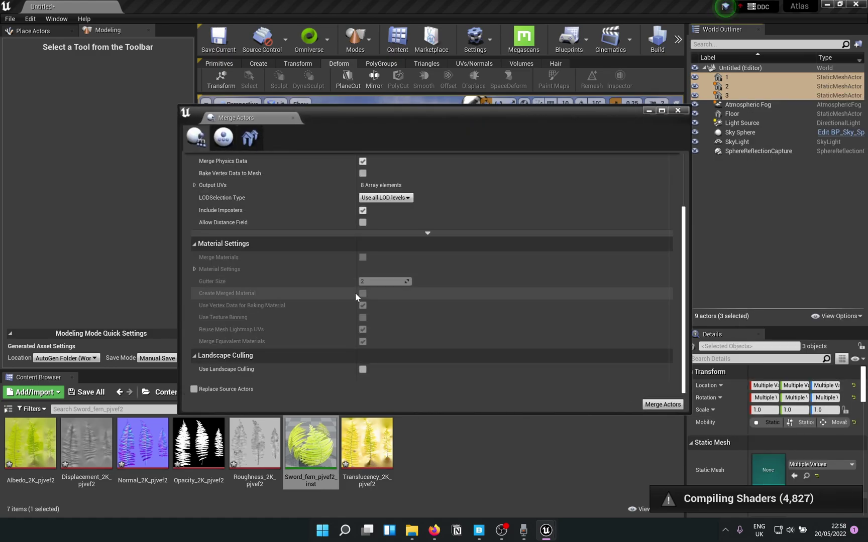
{"action": "left_click", "coordinate": [193, 390]}
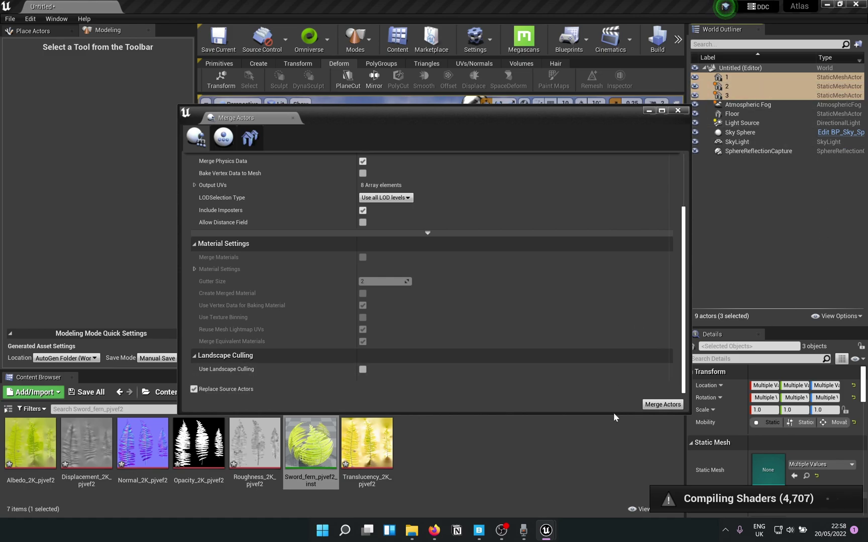
Merge the three meshes and save the result in the Content folder as fern_plant_mesh.
{"action": "left_click", "coordinate": [663, 405]}
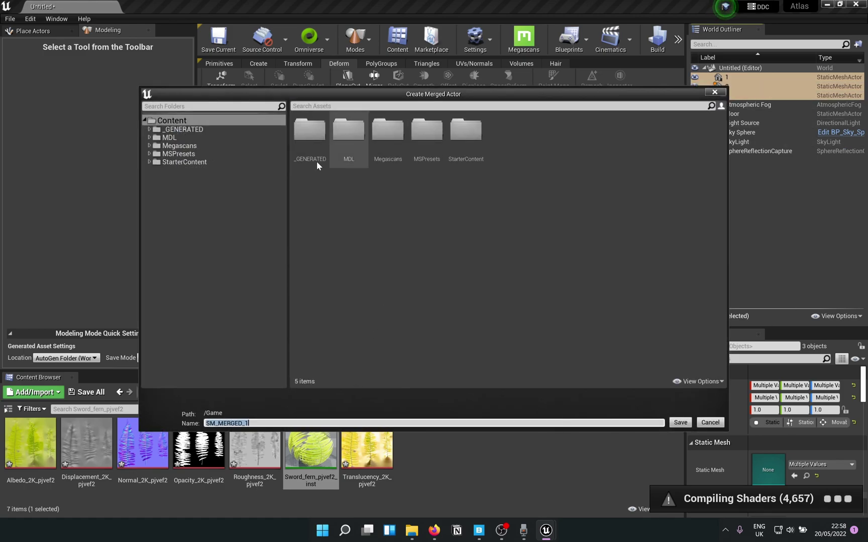
{"action": "left_click", "coordinate": [272, 423]}
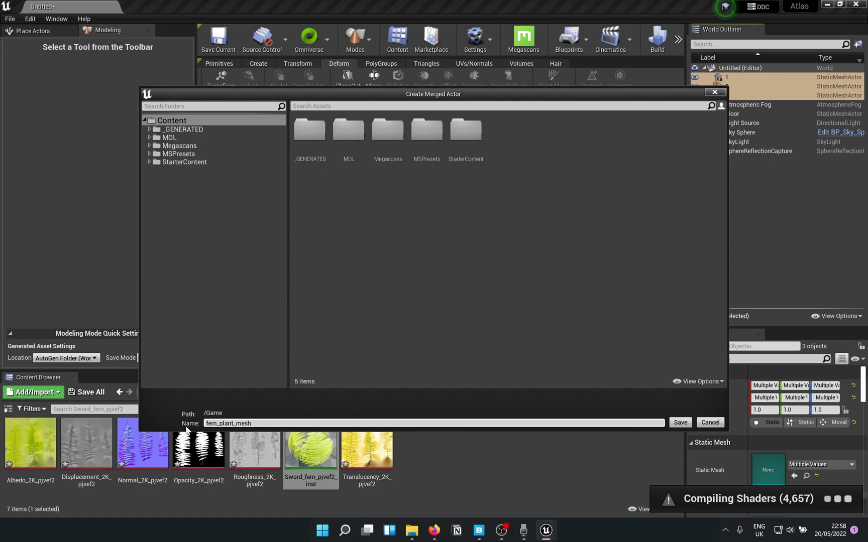
{"action": "key", "text": "Return"}
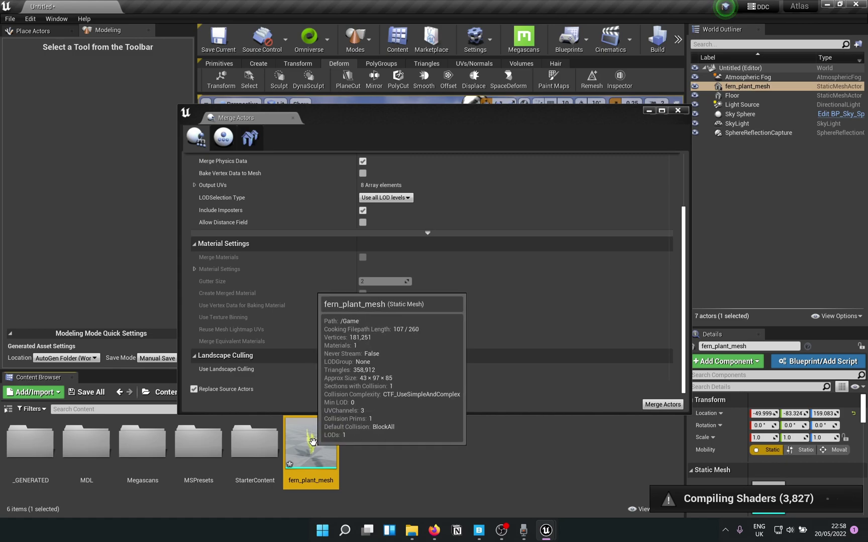
{"action": "left_click", "coordinate": [677, 110]}
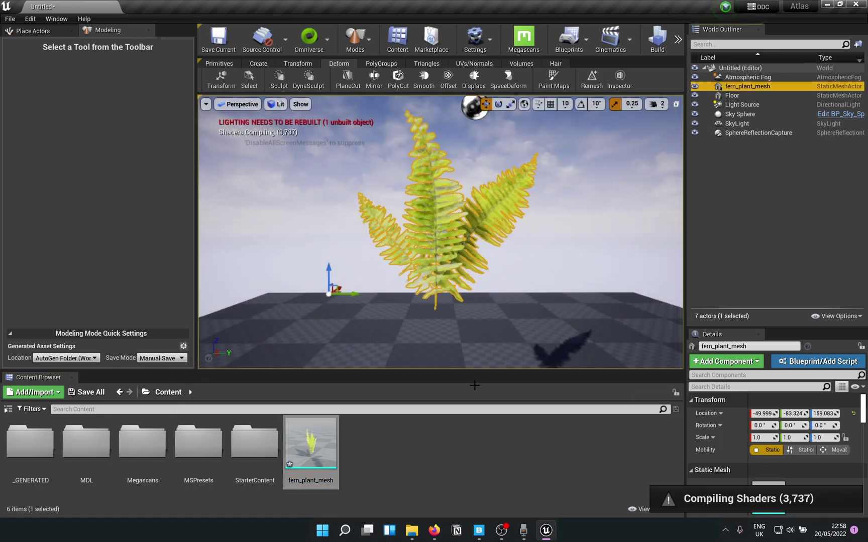
Check the merged actor in the level and examine the fern_plant_mesh asset in its mesh editor.
{"action": "left_click", "coordinate": [748, 77]}
{"action": "left_click", "coordinate": [747, 87]}
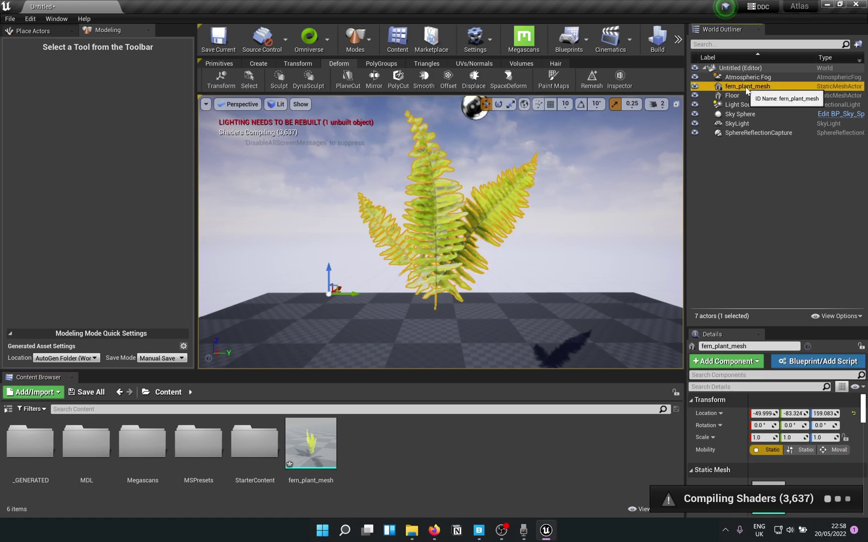
{"action": "double_click", "coordinate": [314, 445]}
{"action": "scroll", "coordinate": [436, 130], "scroll_direction": "up", "scroll_amount": 5}
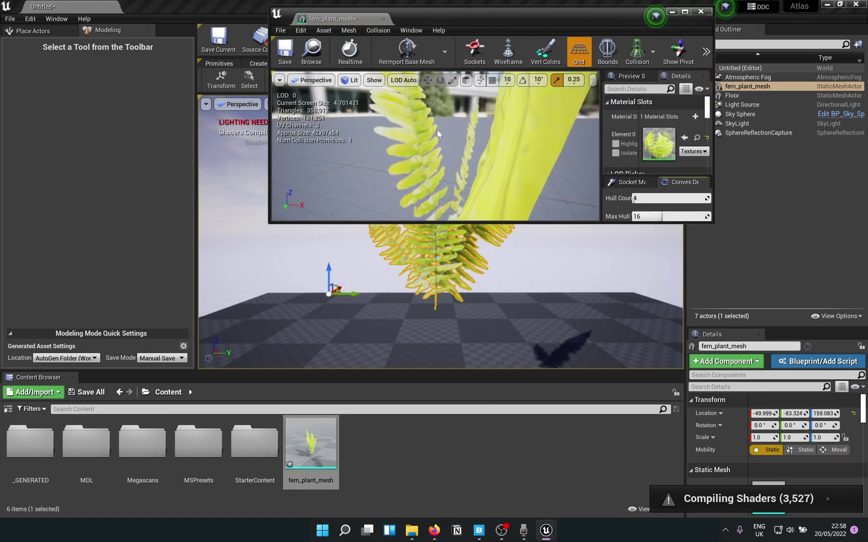
{"action": "scroll", "coordinate": [437, 129], "scroll_direction": "down", "scroll_amount": 5}
{"action": "mouse_move", "coordinate": [436, 130]}
{"action": "right_mouse_down"}
{"action": "mouse_move", "coordinate": [452, 138]}
{"action": "mouse_move", "coordinate": [438, 135]}
{"action": "right_mouse_up"}
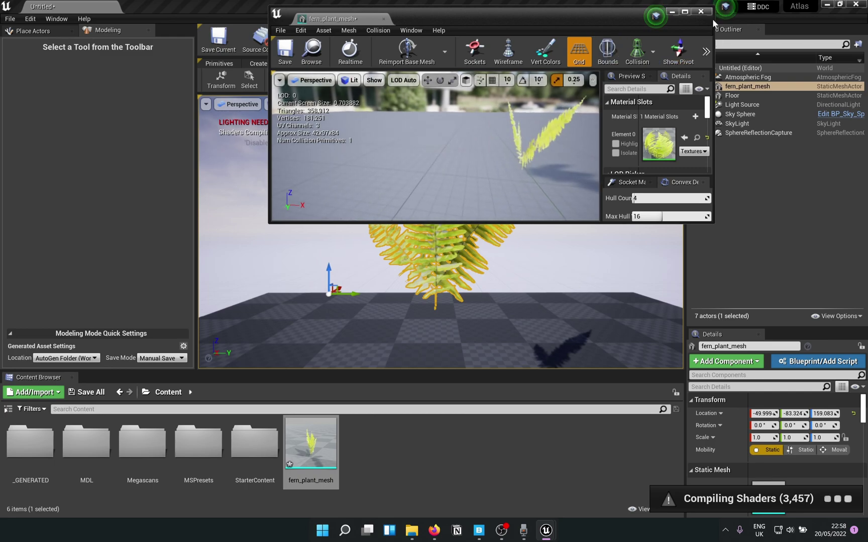
{"action": "left_click", "coordinate": [701, 11]}
Delete the fern_plant_mesh actor from the level.
{"action": "left_click", "coordinate": [732, 211]}
{"action": "left_click", "coordinate": [754, 86]}
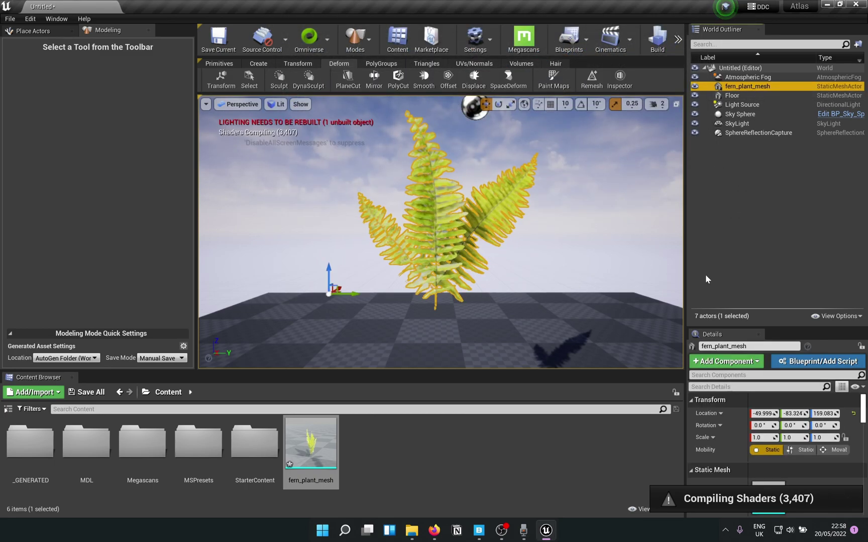
{"action": "key", "text": "Delete"}
Switch to Foliage mode and add fern_plant_mesh as a foliage type enabled for painting.
{"action": "right_click_drag", "start_coordinate": [412, 226], "coordinate": [409, 326]}
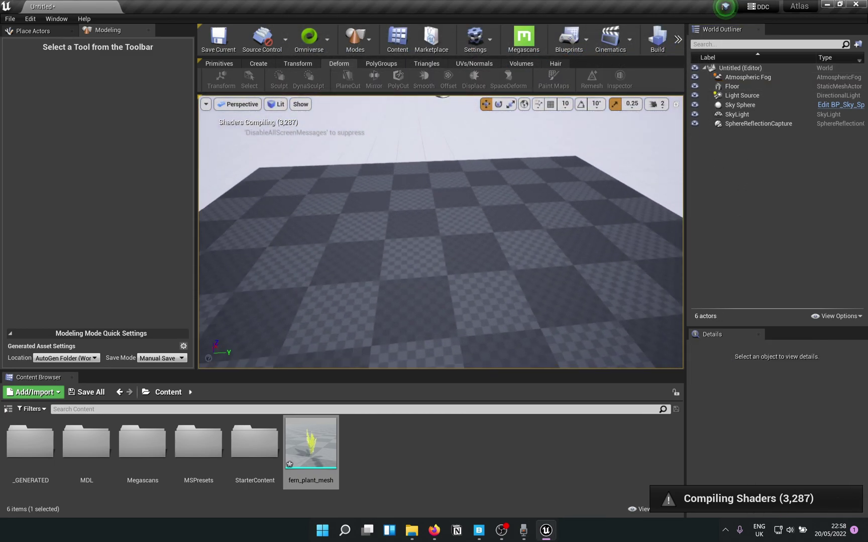
{"action": "right_click_drag", "start_coordinate": [440, 201], "coordinate": [440, 248]}
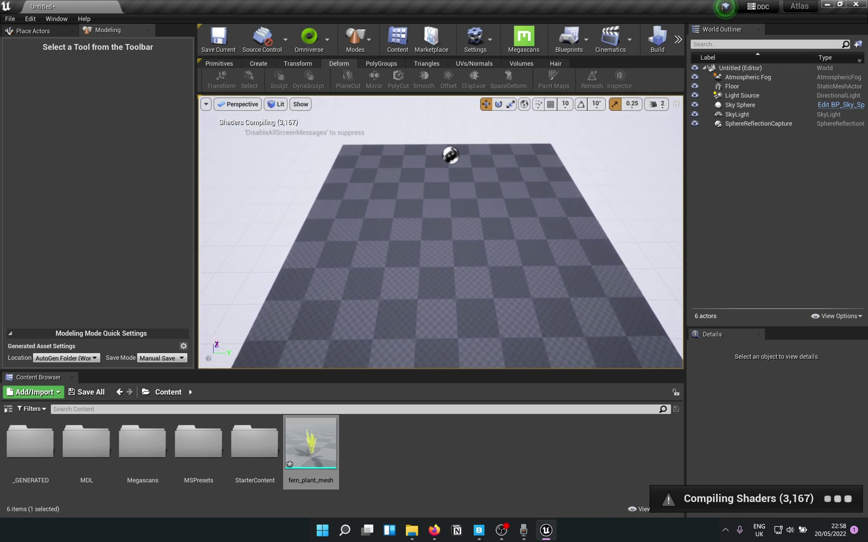
{"action": "right_click_drag", "start_coordinate": [416, 324], "coordinate": [417, 329]}
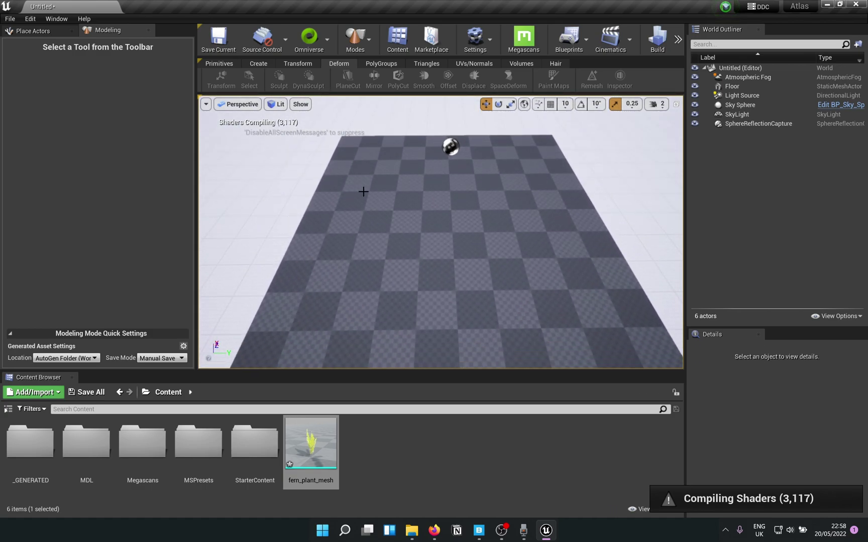
{"action": "left_click", "coordinate": [355, 39]}
{"action": "left_click", "coordinate": [376, 91]}
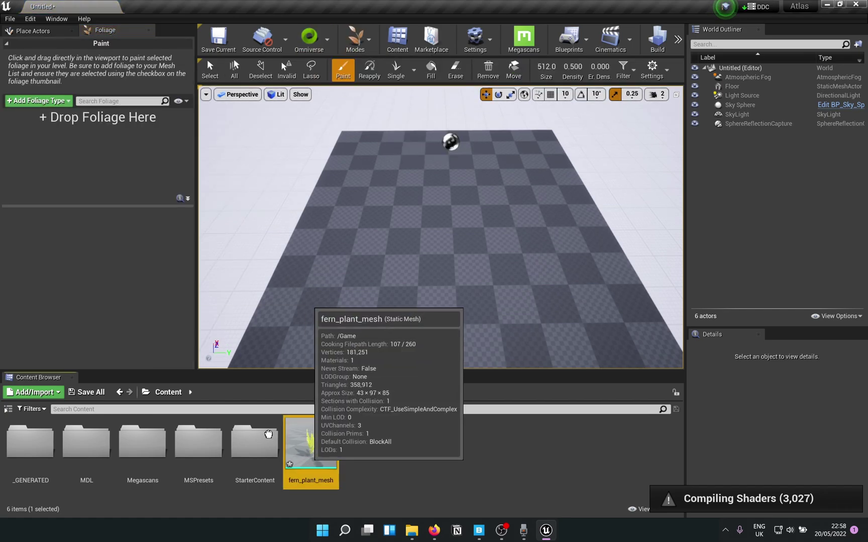
{"action": "left_click_drag", "start_coordinate": [311, 442], "coordinate": [18, 123]}
{"action": "left_click", "coordinate": [5, 133]}
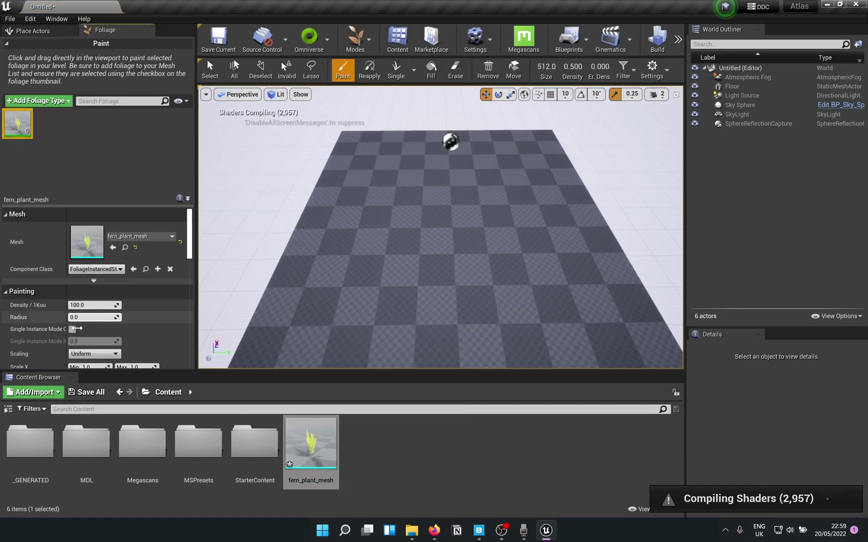
Set the fern foliage's painting density to 500 and paint ferns across the floor.
{"action": "type", "text": "50"}
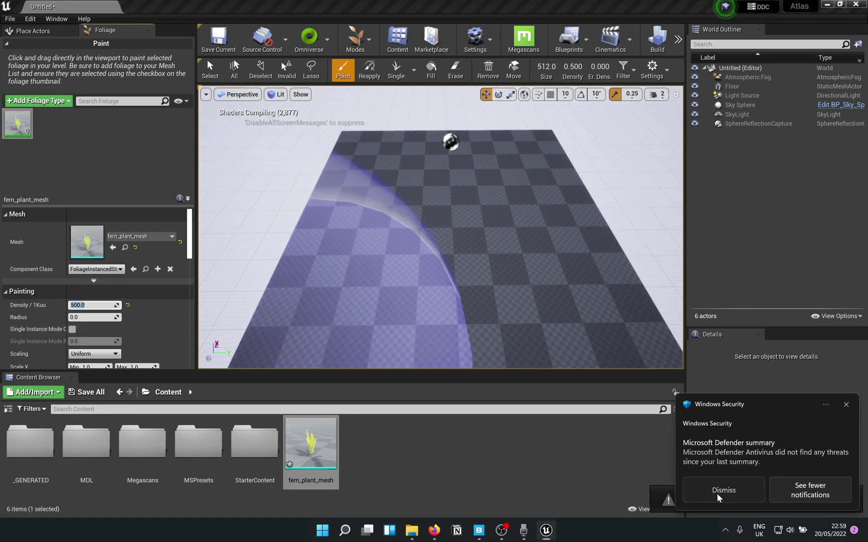
{"action": "mouse_move", "coordinate": [453, 224]}
{"action": "left_mouse_down"}
{"action": "mouse_move", "coordinate": [453, 217]}
{"action": "mouse_move", "coordinate": [421, 309]}
{"action": "left_mouse_up"}
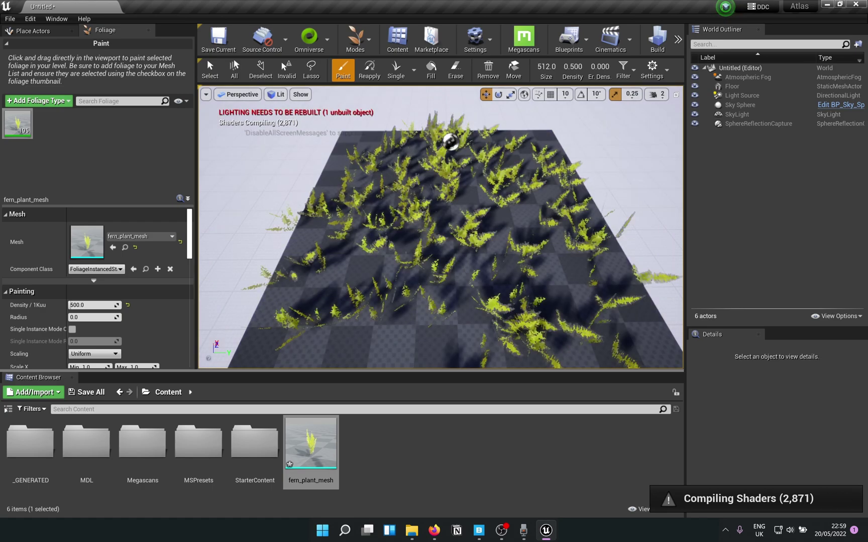
{"action": "right_click_drag", "start_coordinate": [441, 227], "coordinate": [459, 153]}
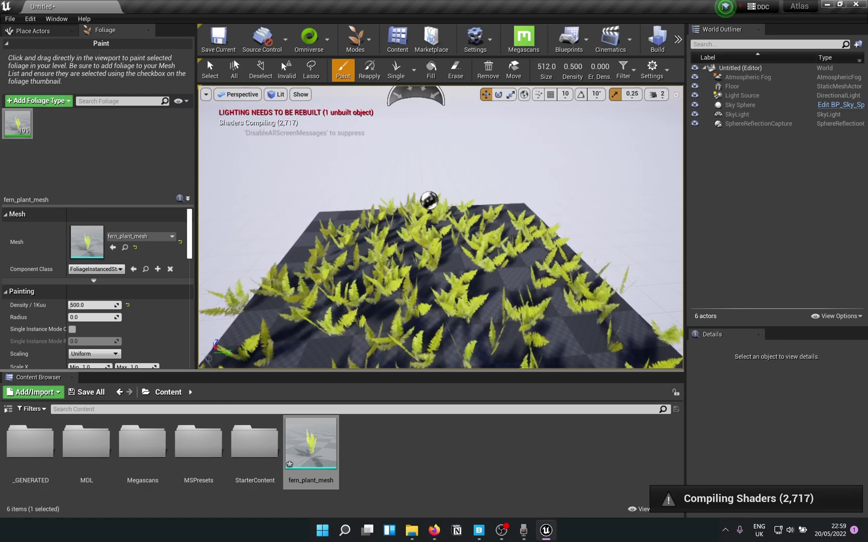